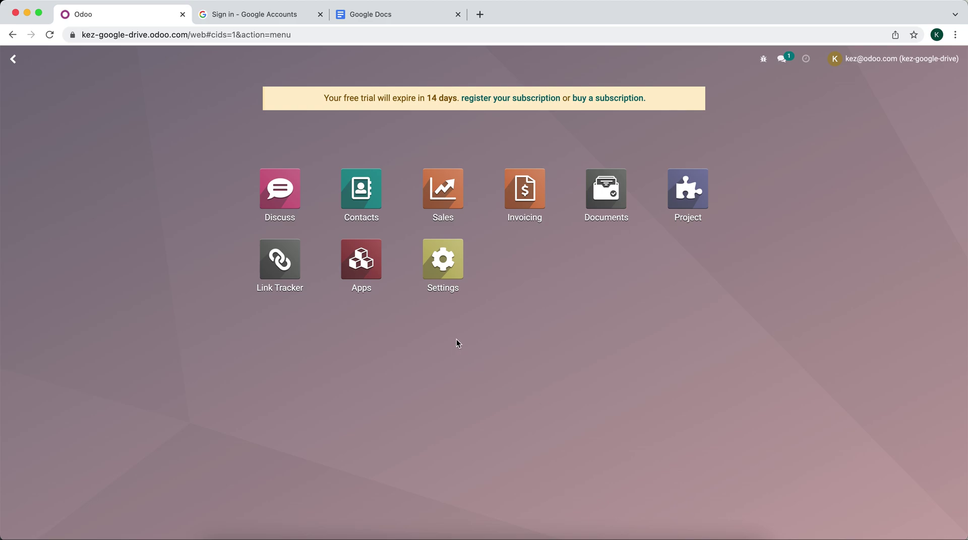
Tick Google Drive under Integrations in General Settings and save the change
{"action": "left_click", "coordinate": [442, 265]}
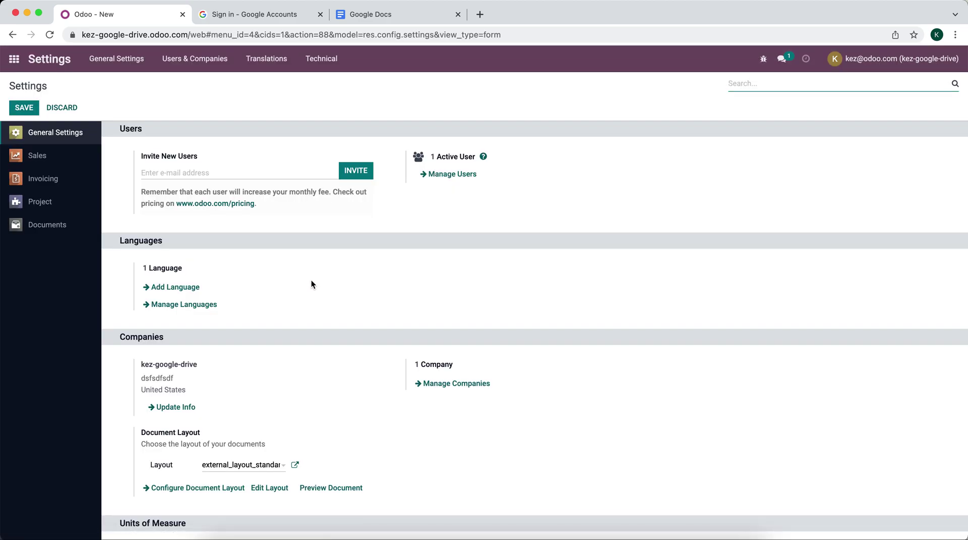
{"action": "scroll", "coordinate": [311, 279], "scroll_direction": "down", "scroll_amount": 10}
{"action": "scroll", "coordinate": [311, 280], "scroll_direction": "down", "scroll_amount": 8}
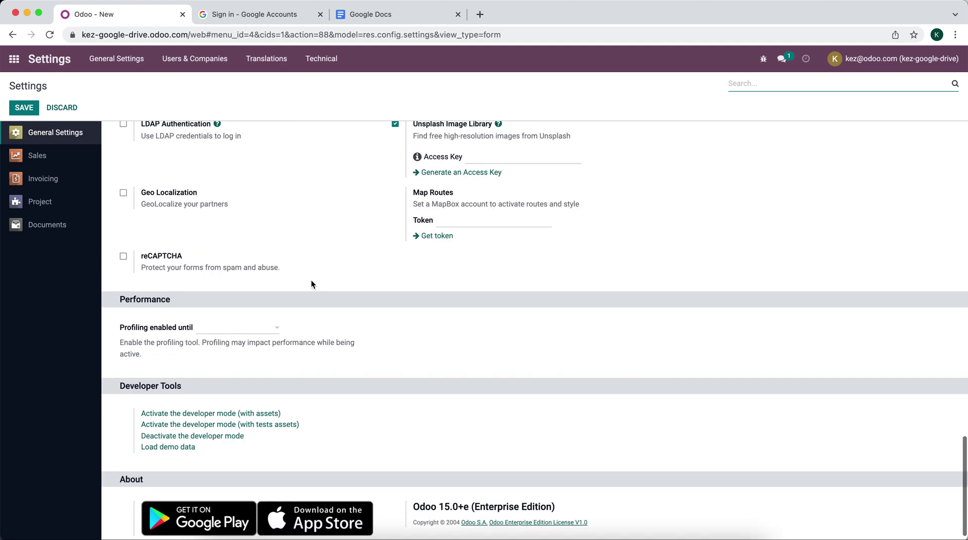
{"action": "scroll", "coordinate": [311, 280], "scroll_direction": "up", "scroll_amount": 3}
{"action": "scroll", "coordinate": [311, 279], "scroll_direction": "up", "scroll_amount": 2}
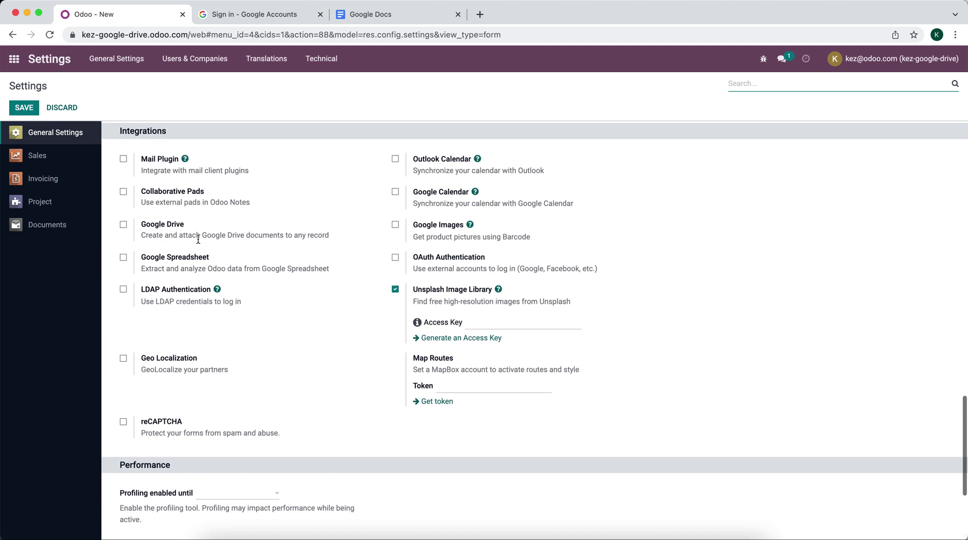
{"action": "left_click", "coordinate": [123, 225]}
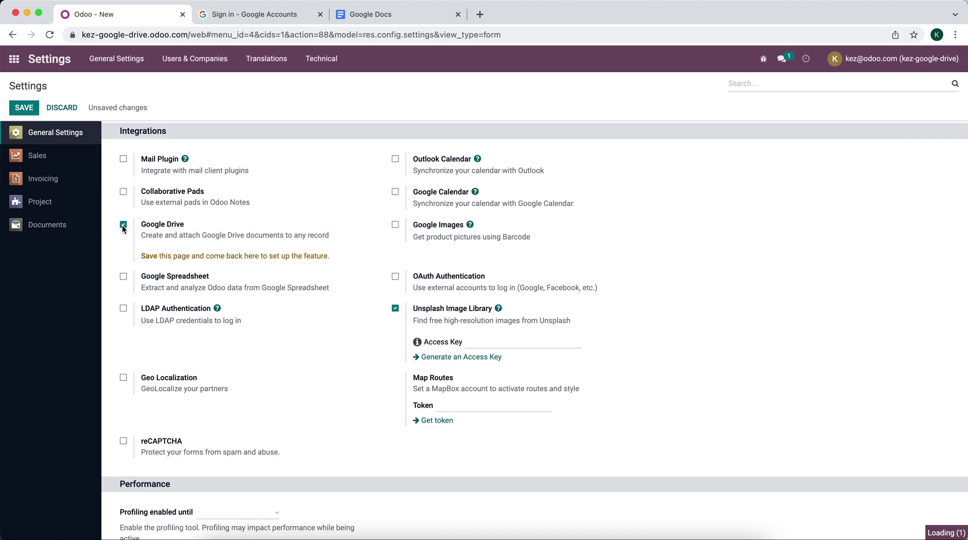
{"action": "left_click", "coordinate": [26, 109]}
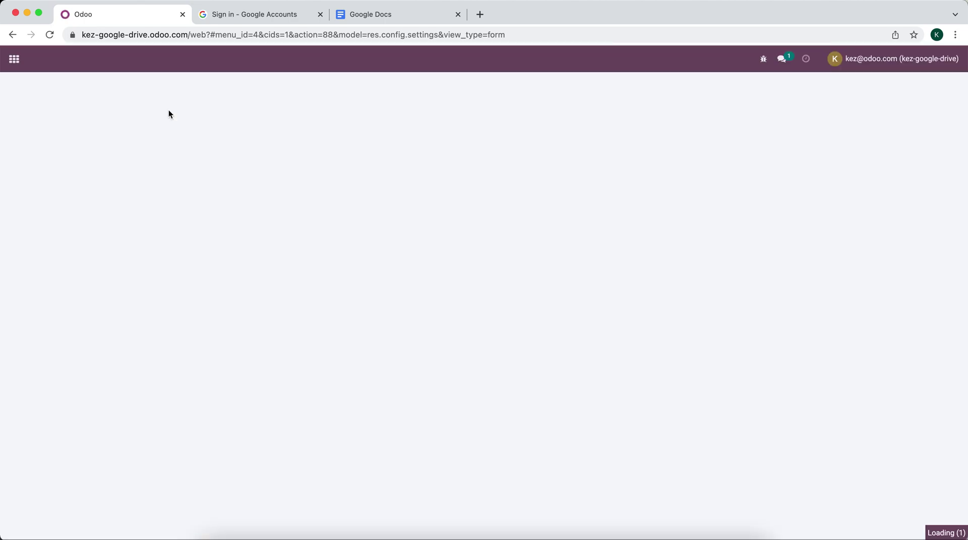
Choose Reset token for Google Drive in the Integrations section
{"action": "scroll", "coordinate": [280, 347], "scroll_direction": "down", "scroll_amount": 15}
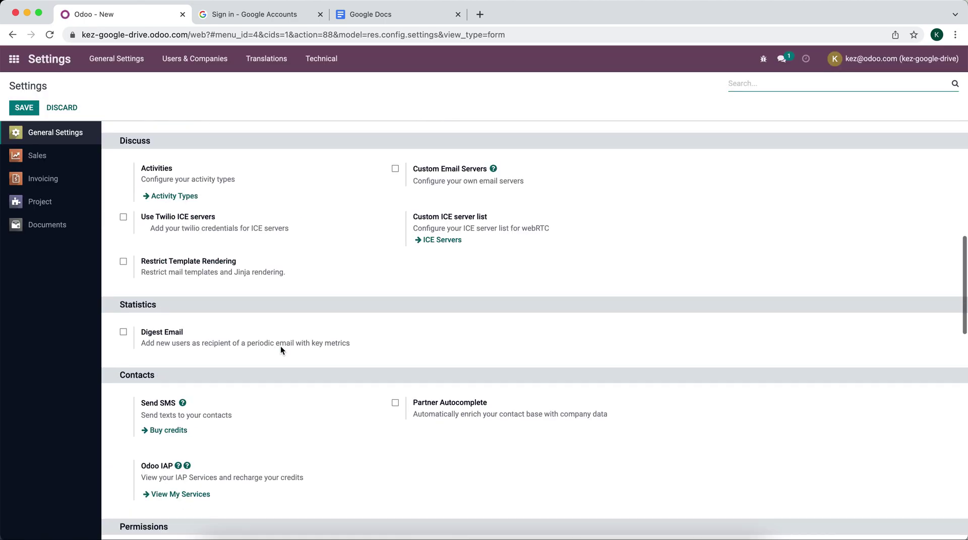
{"action": "scroll", "coordinate": [280, 346], "scroll_direction": "down", "scroll_amount": 7}
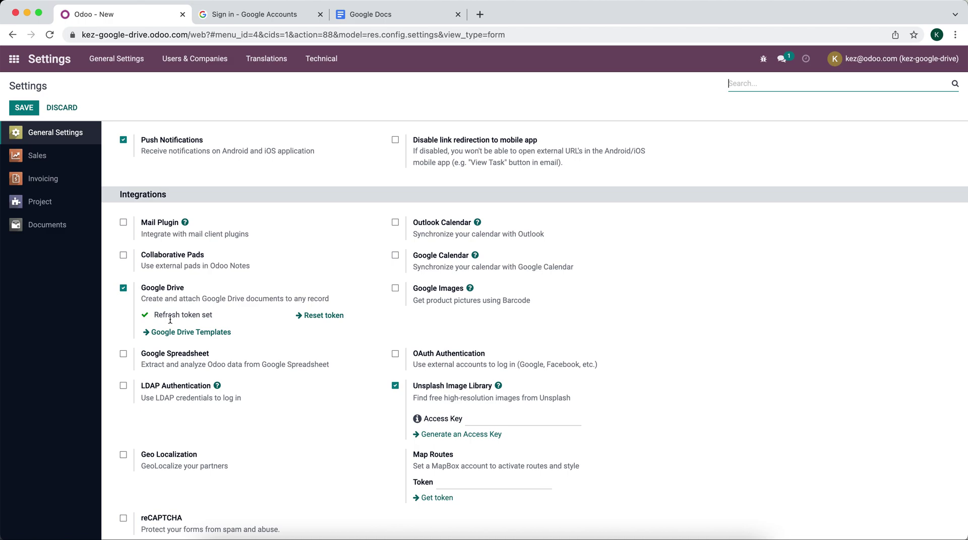
{"action": "left_click", "coordinate": [319, 317]}
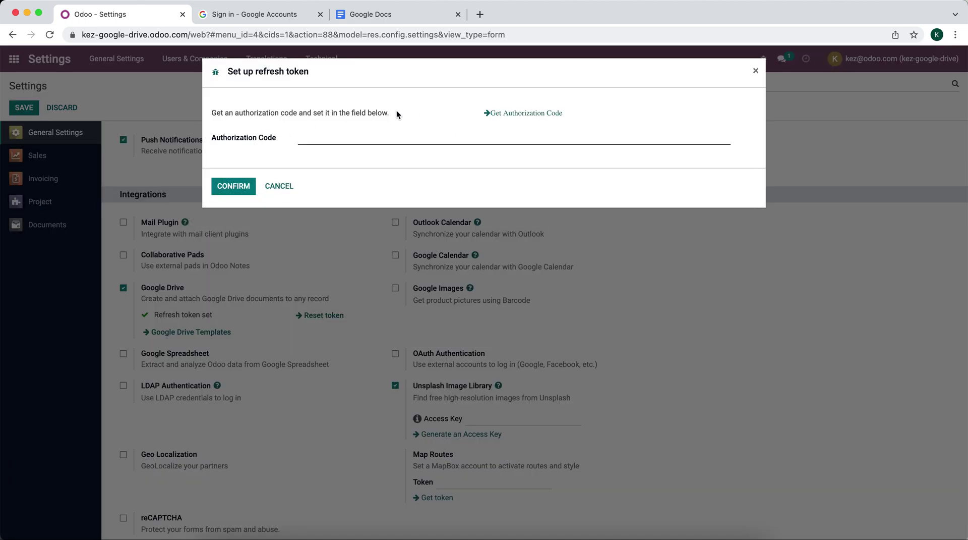
Request a Google authorization code from the Set up refresh token dialog
{"action": "left_click", "coordinate": [527, 113]}
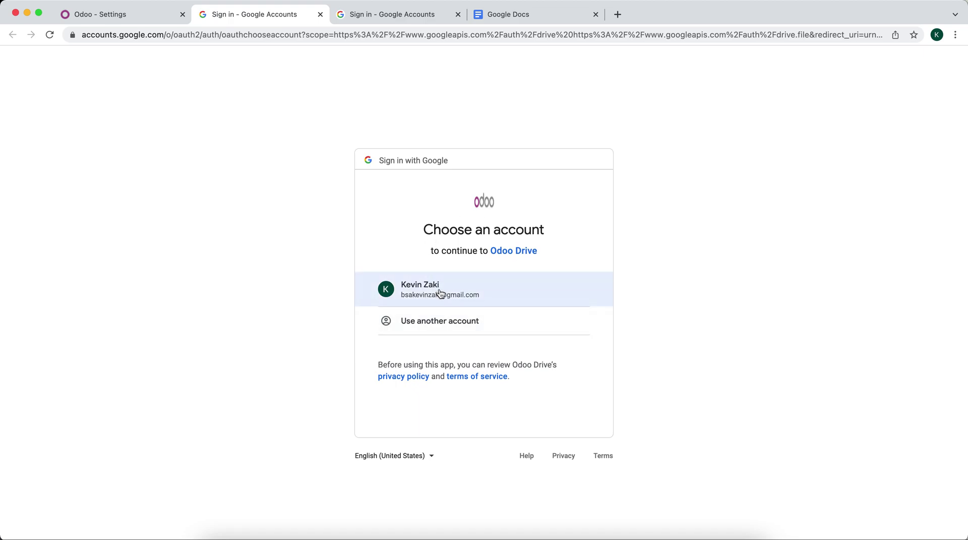
Sign in with the Google account, allow Odoo Drive access and copy the authorization code
{"action": "left_click", "coordinate": [454, 295]}
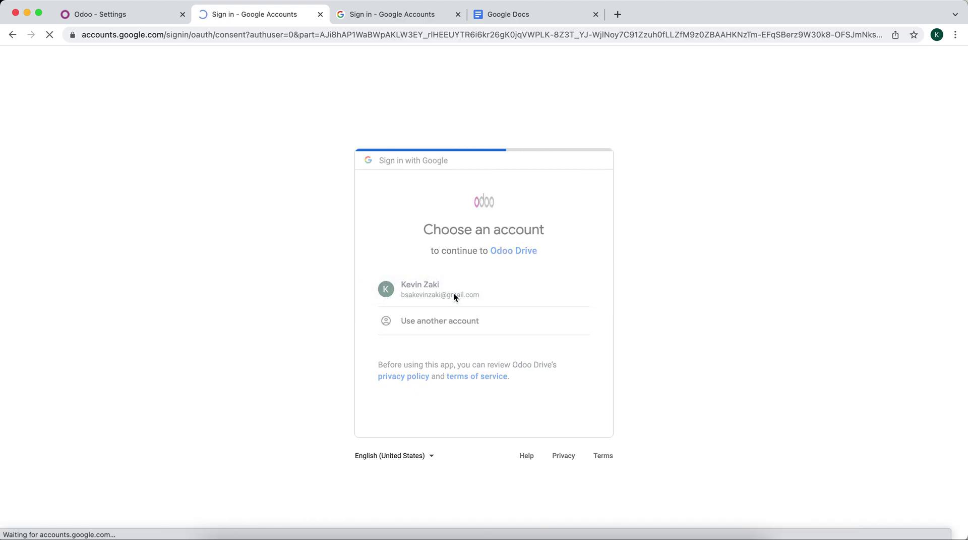
{"action": "left_click", "coordinate": [521, 459]}
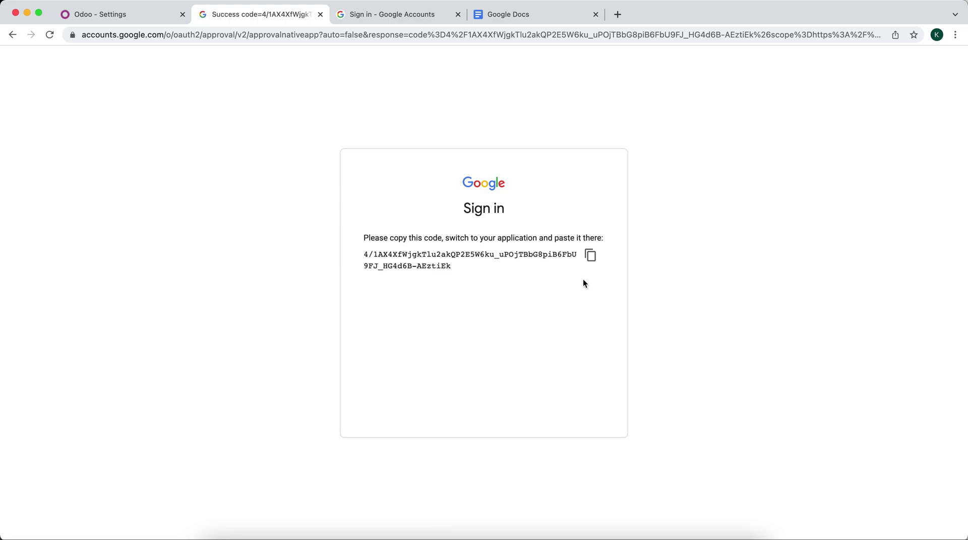
{"action": "left_click", "coordinate": [590, 256]}
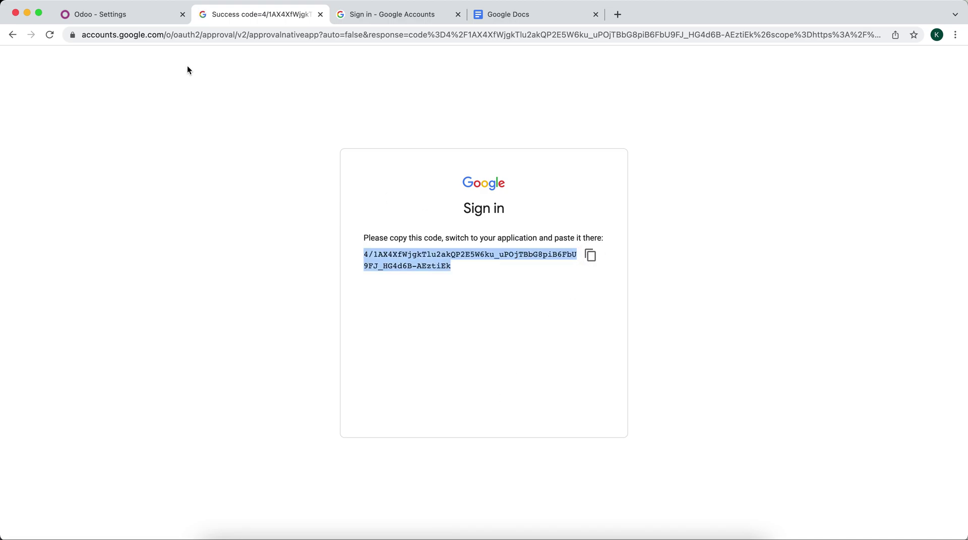
{"action": "left_click", "coordinate": [141, 14]}
Paste the copied authorization code into the refresh-token dialog and confirm it
{"action": "left_click", "coordinate": [341, 137]}
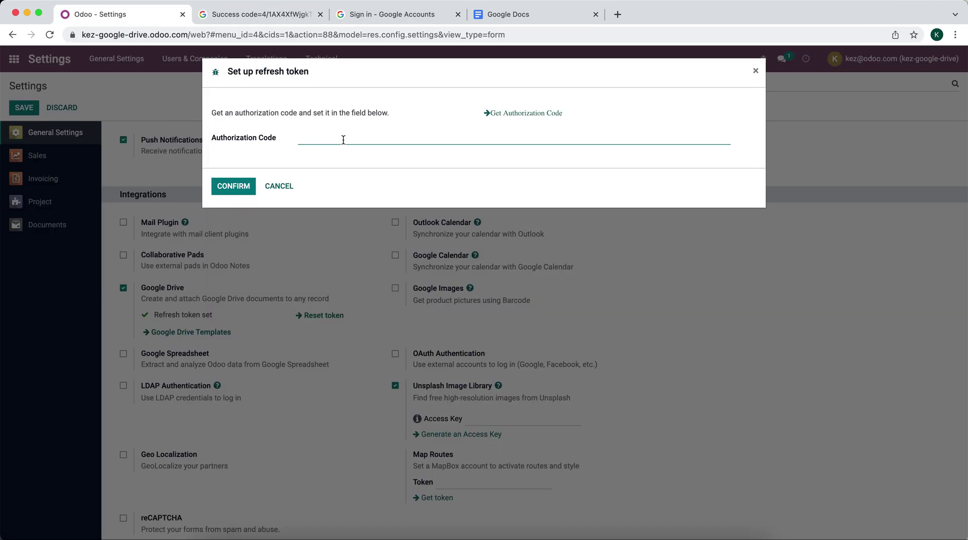
{"action": "key", "text": "super+v"}
{"action": "left_click", "coordinate": [232, 186]}
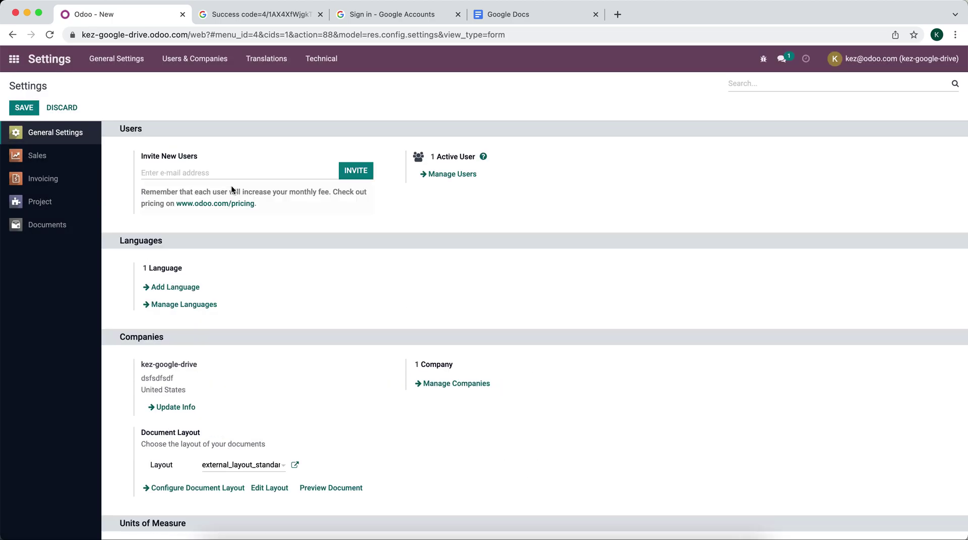
{"action": "scroll", "coordinate": [231, 185], "scroll_direction": "down", "scroll_amount": 5}
{"action": "scroll", "coordinate": [231, 186], "scroll_direction": "down", "scroll_amount": 5}
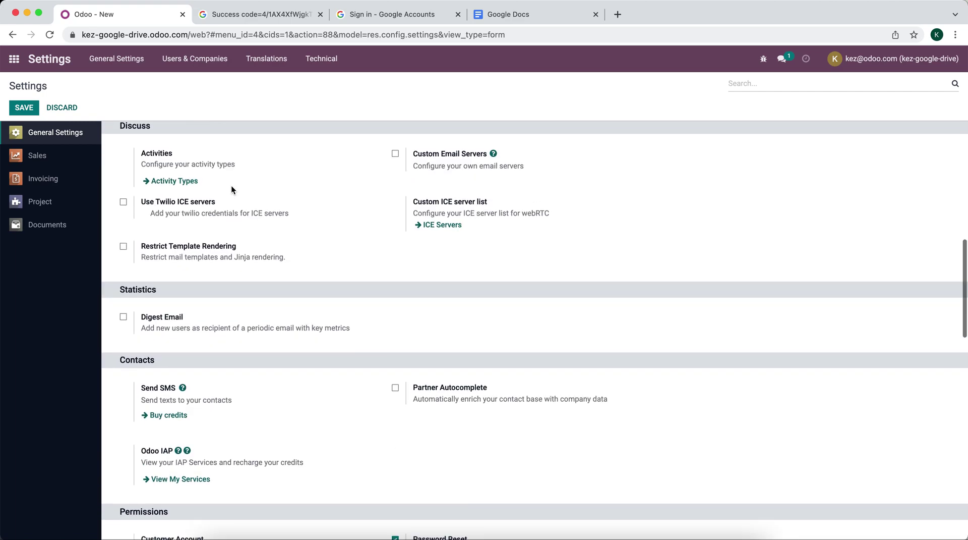
{"action": "scroll", "coordinate": [231, 187], "scroll_direction": "down", "scroll_amount": 8}
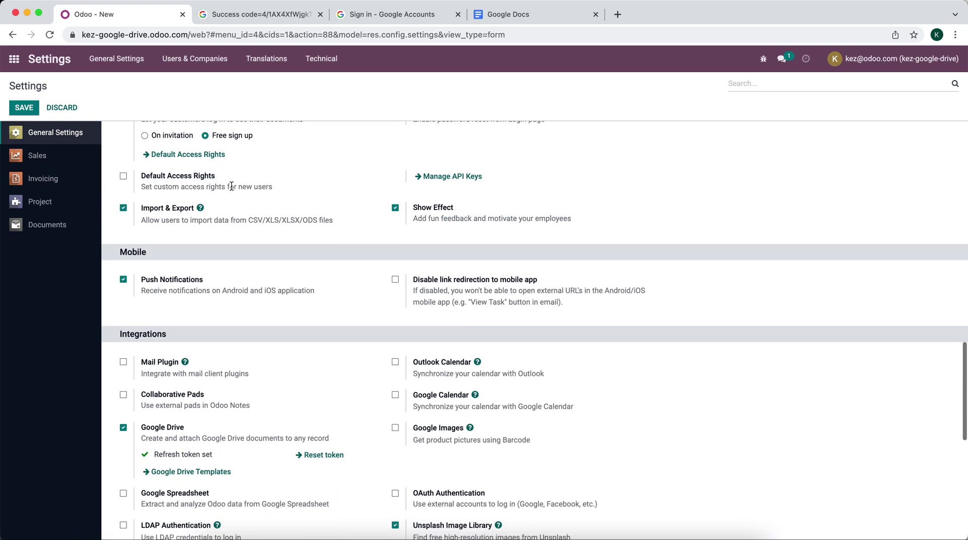
{"action": "scroll", "coordinate": [231, 186], "scroll_direction": "down", "scroll_amount": 4}
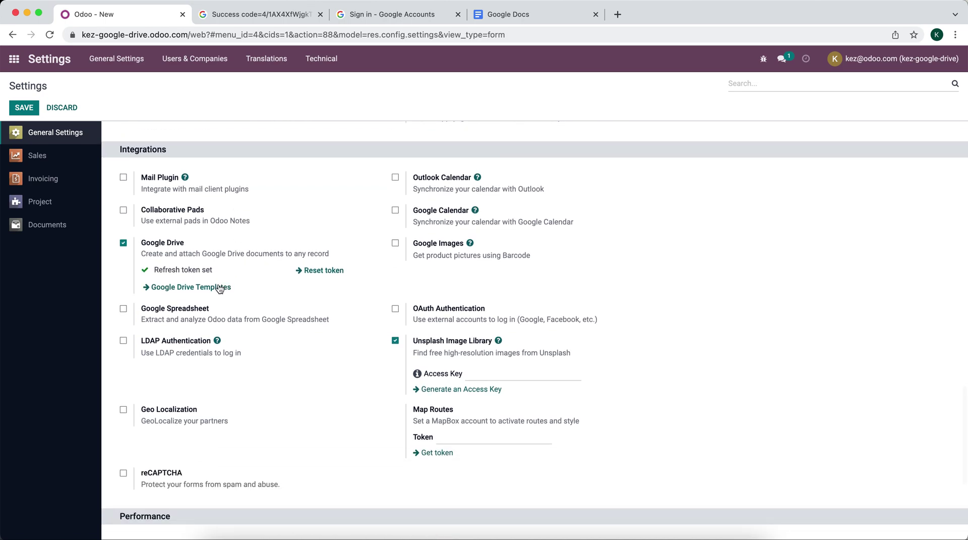
Start a new Google Drive template named Proposals
{"action": "left_click", "coordinate": [197, 289]}
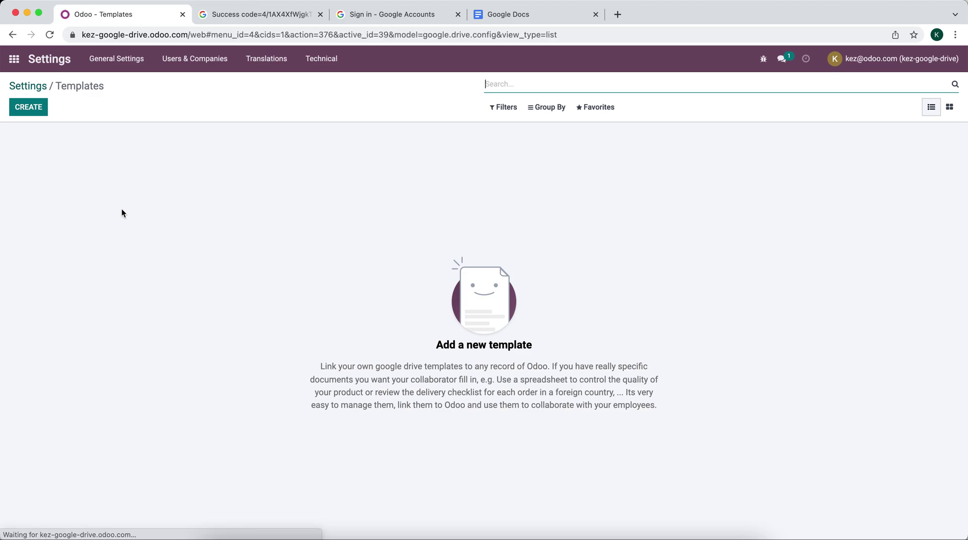
{"action": "left_click", "coordinate": [34, 111]}
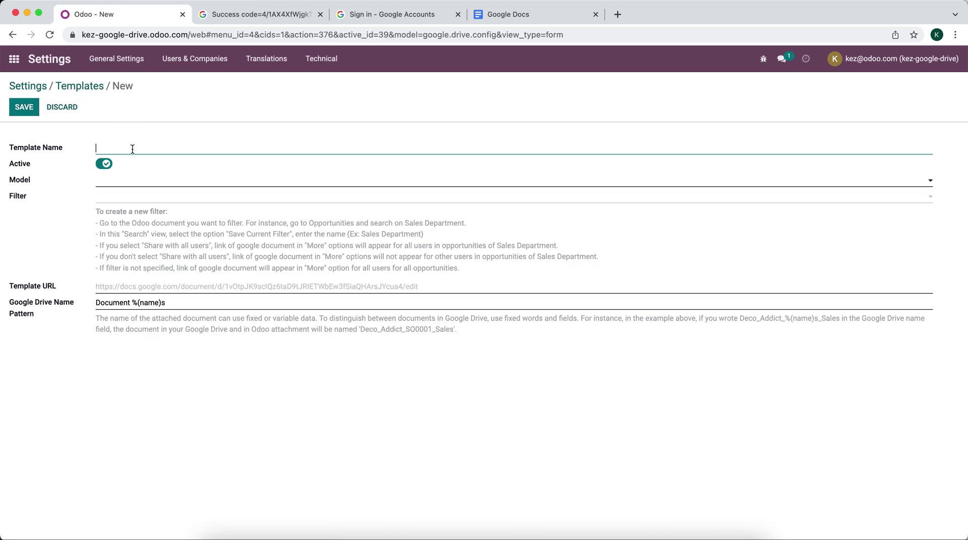
{"action": "type", "text": "Proposals"}
Set the template's model to Sales Order and its filter to Proposals
{"action": "left_click", "coordinate": [129, 181]}
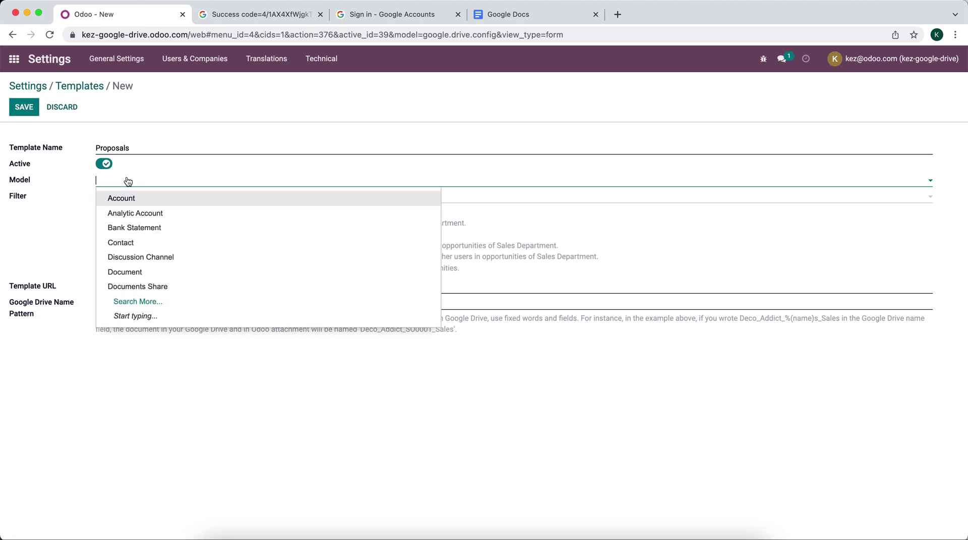
{"action": "type", "text": "sale"}
{"action": "left_click", "coordinate": [130, 196]}
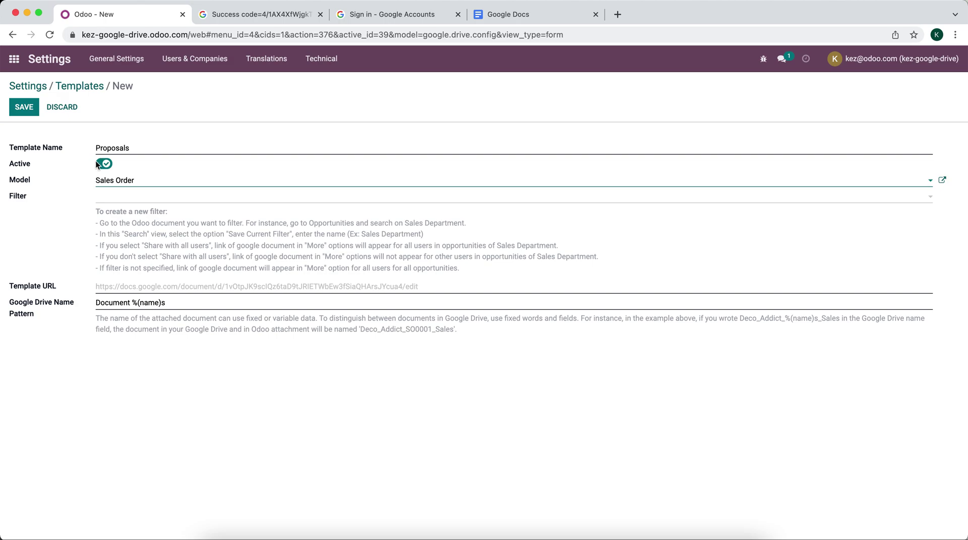
{"action": "left_click", "coordinate": [115, 196]}
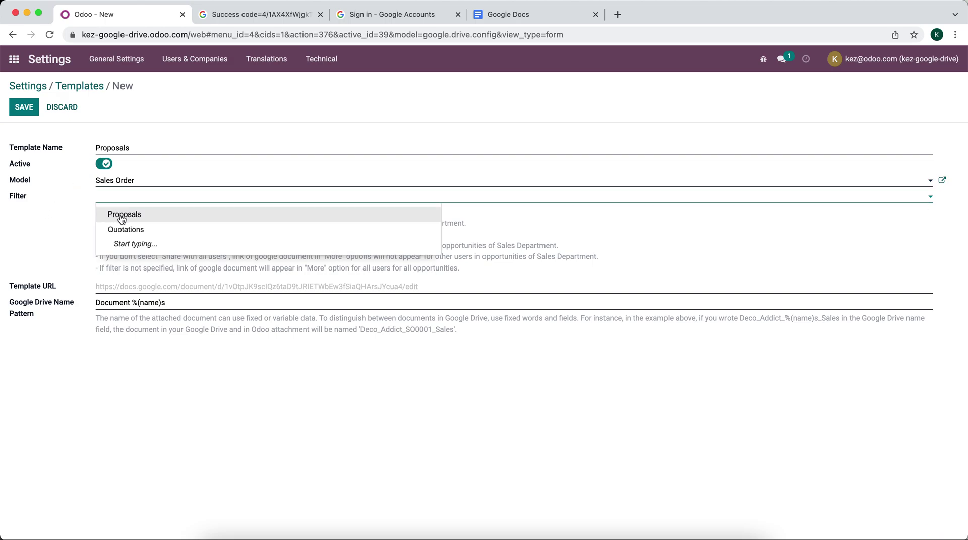
{"action": "left_click", "coordinate": [125, 217]}
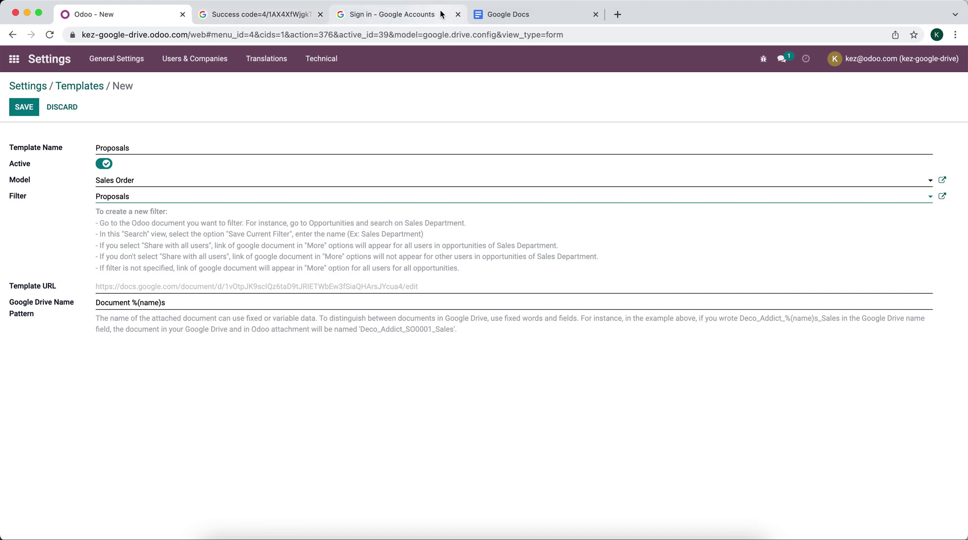
Create a new Google Doc from the Project proposal template and open its sharing settings
{"action": "left_click", "coordinate": [485, 16]}
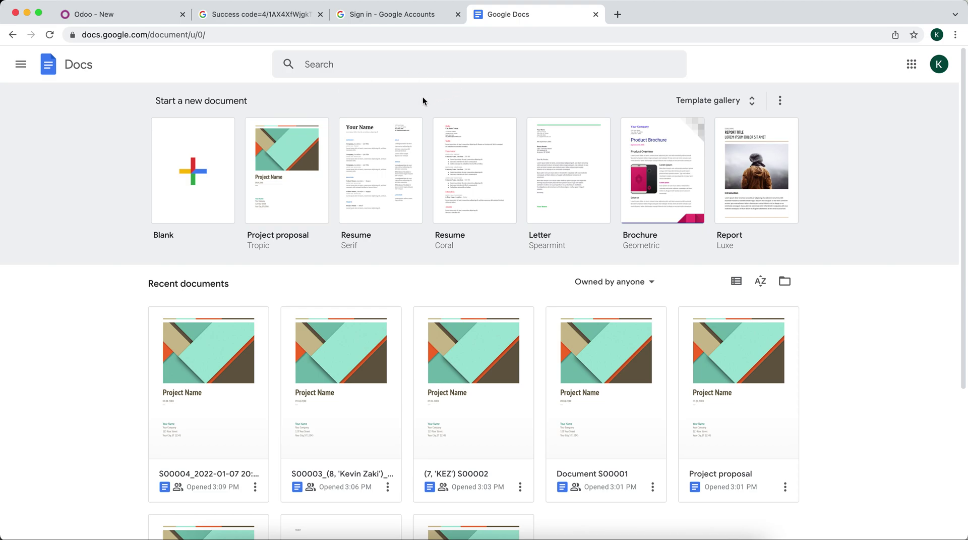
{"action": "left_click_drag", "start_coordinate": [498, 20], "coordinate": [261, 22]}
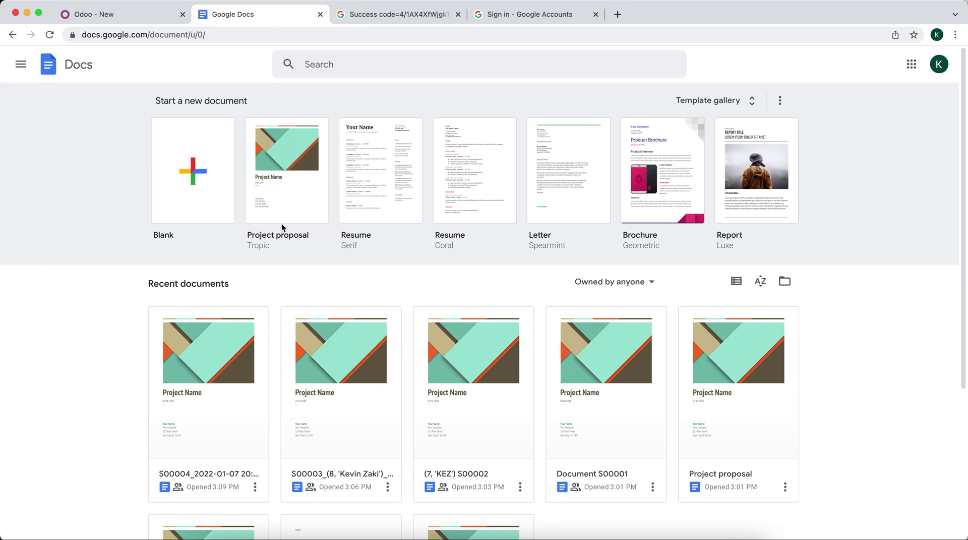
{"action": "left_click", "coordinate": [283, 166]}
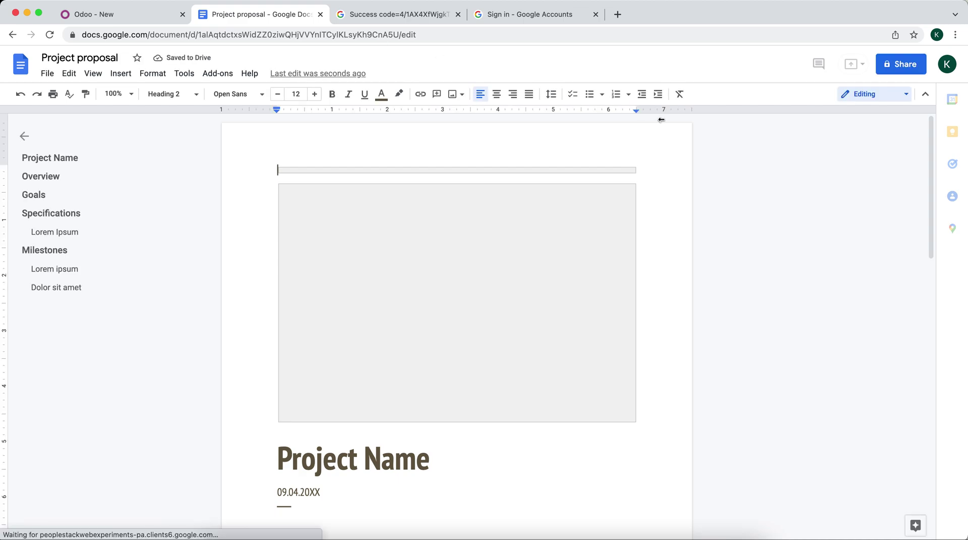
{"action": "left_click", "coordinate": [892, 70]}
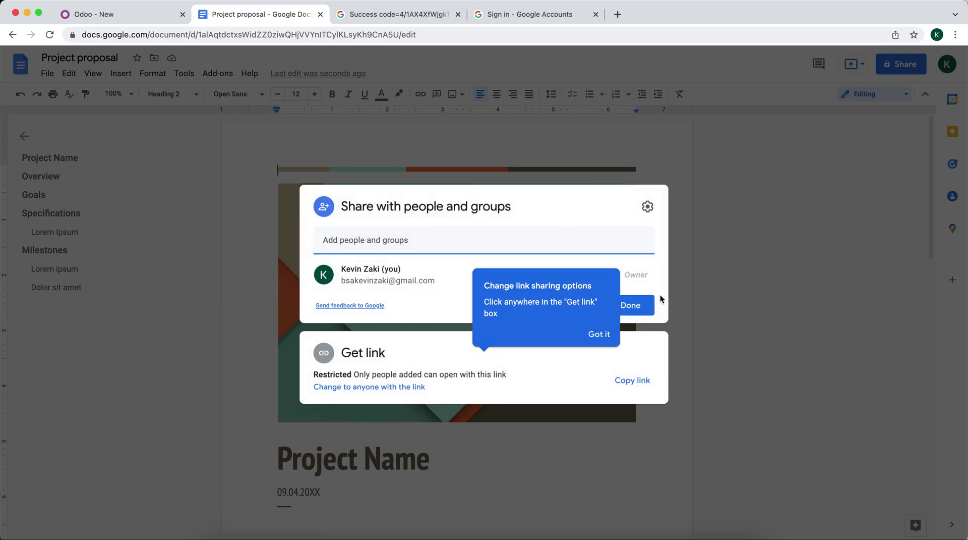
{"action": "left_click", "coordinate": [642, 385]}
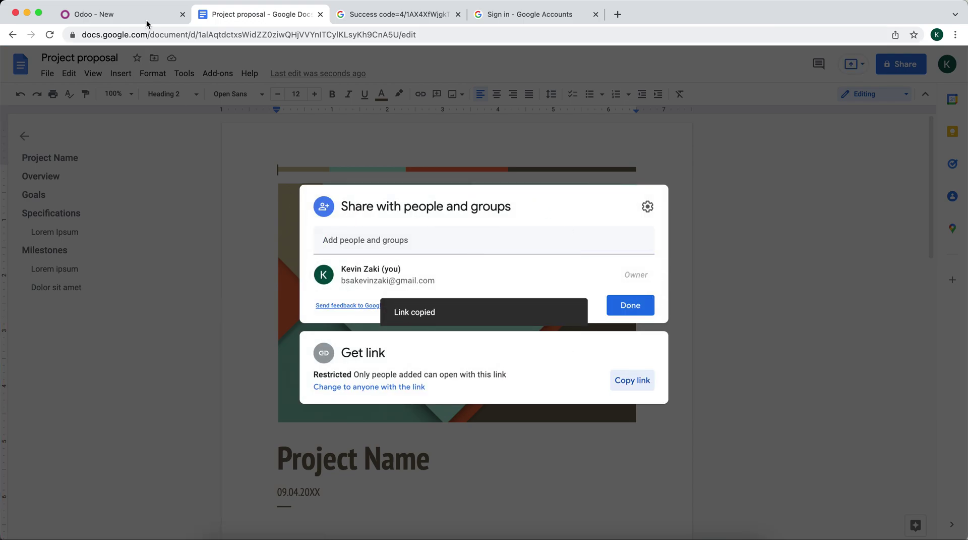
Paste the proposal document's share link into the Odoo Template URL field
{"action": "left_click", "coordinate": [146, 14]}
{"action": "left_click", "coordinate": [134, 285]}
{"action": "key", "text": "super+v"}
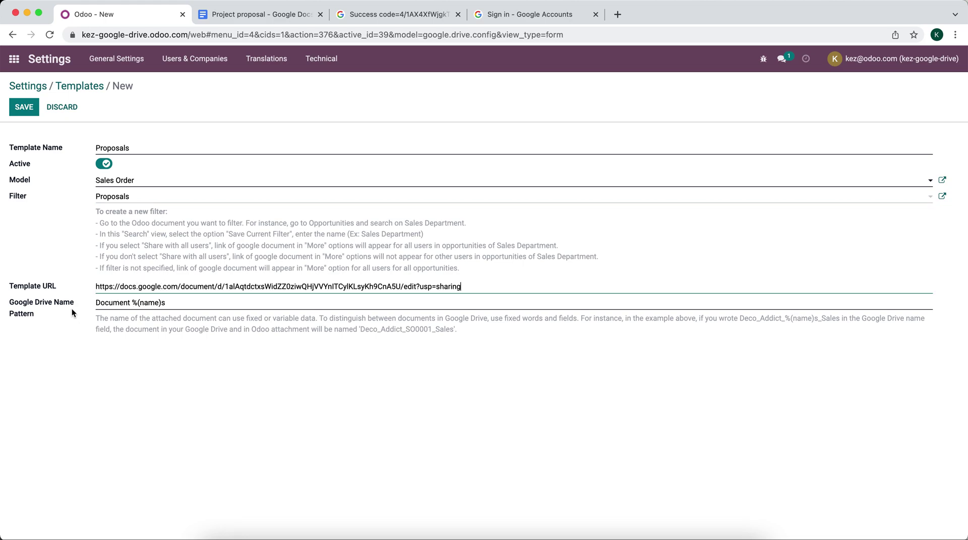
Replace 'Document ' with '%(order_date)s_' in the name pattern and save the Proposals template
{"action": "triple_click", "coordinate": [142, 302]}
{"action": "key", "text": "cmd+v"}
{"action": "key", "text": "super+z"}
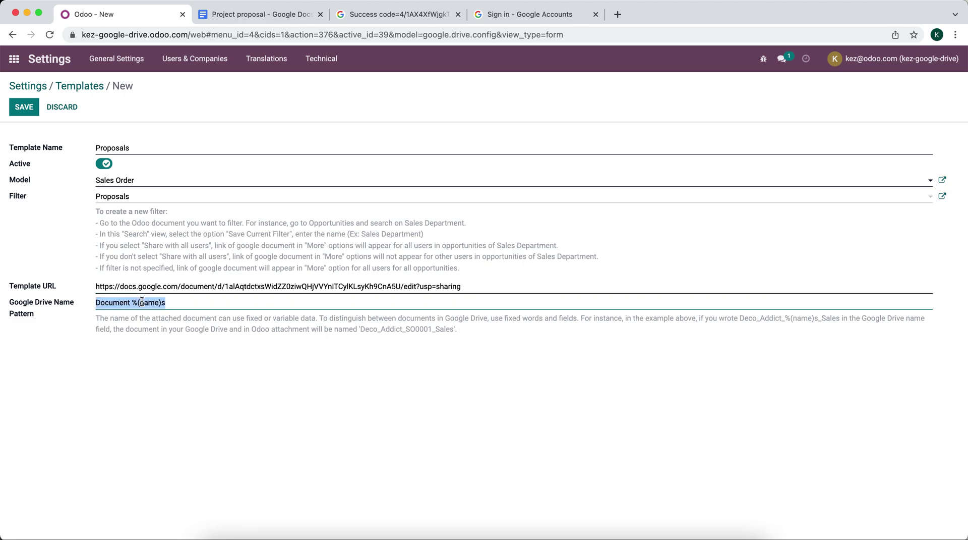
{"action": "left_click", "coordinate": [157, 302]}
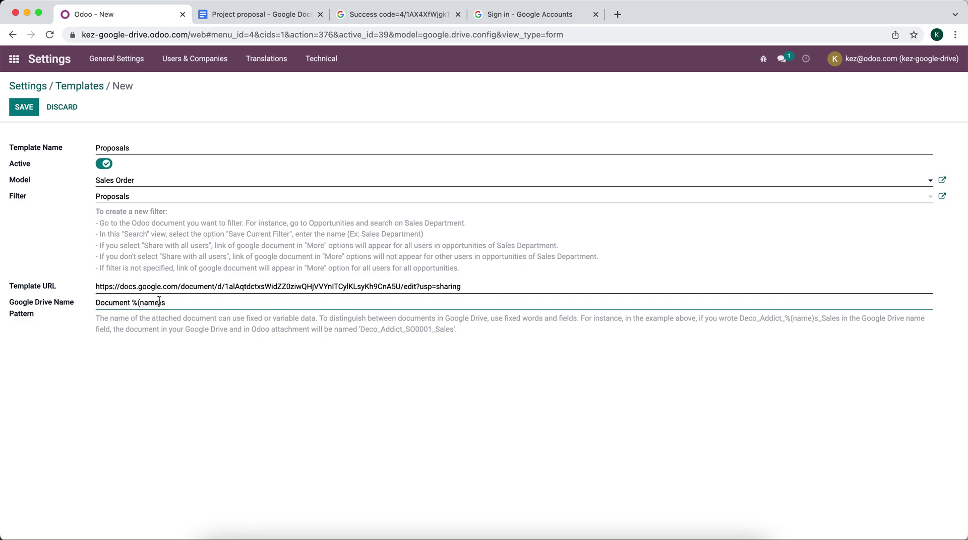
{"action": "double_click", "coordinate": [151, 301]}
{"action": "left_click_drag", "start_coordinate": [132, 303], "coordinate": [93, 303]}
{"action": "type", "text": "%()"}
{"action": "type", "text": "order_date)"}
{"action": "type", "text": "s_"}
{"action": "left_click", "coordinate": [24, 106]}
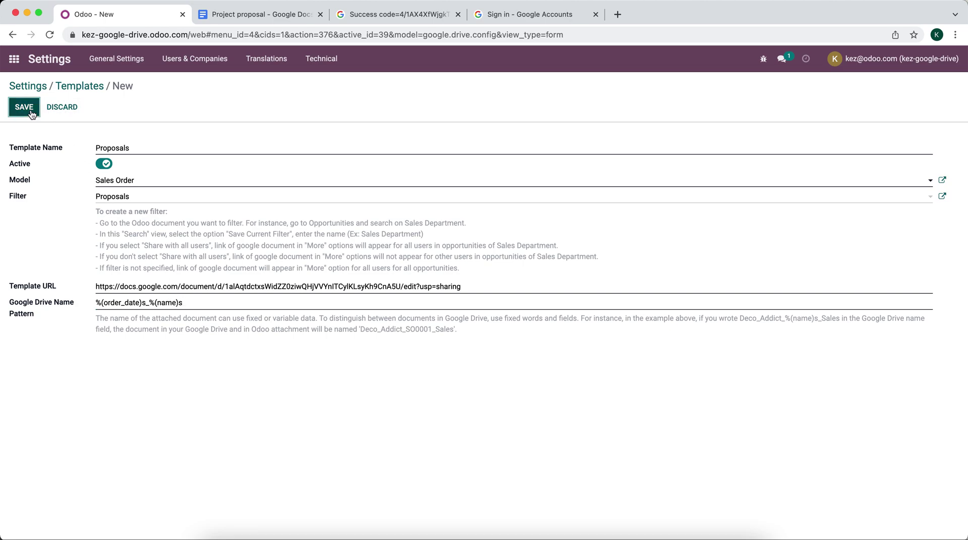
Open the newest Sales quotation and check the Quotation Date field's technical name
{"action": "left_click", "coordinate": [14, 59]}
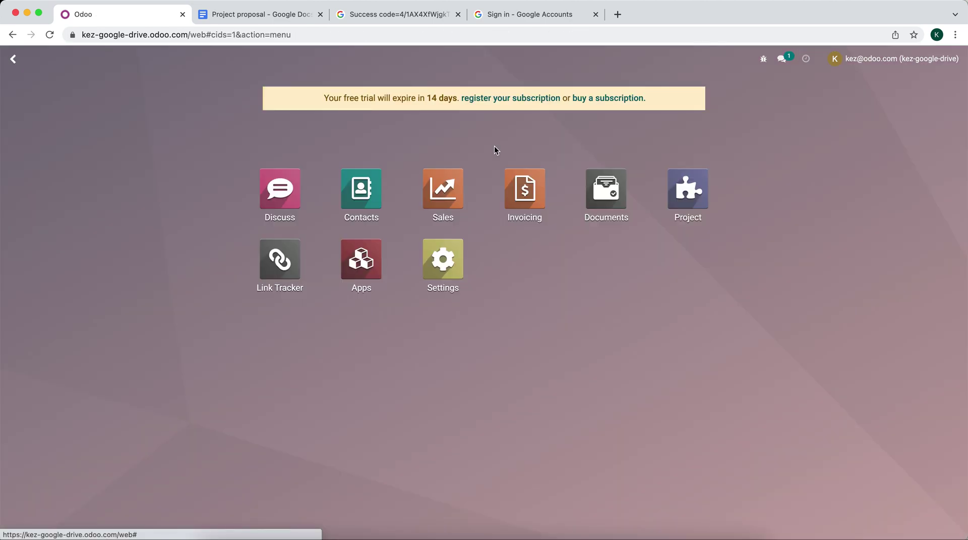
{"action": "left_click", "coordinate": [444, 188]}
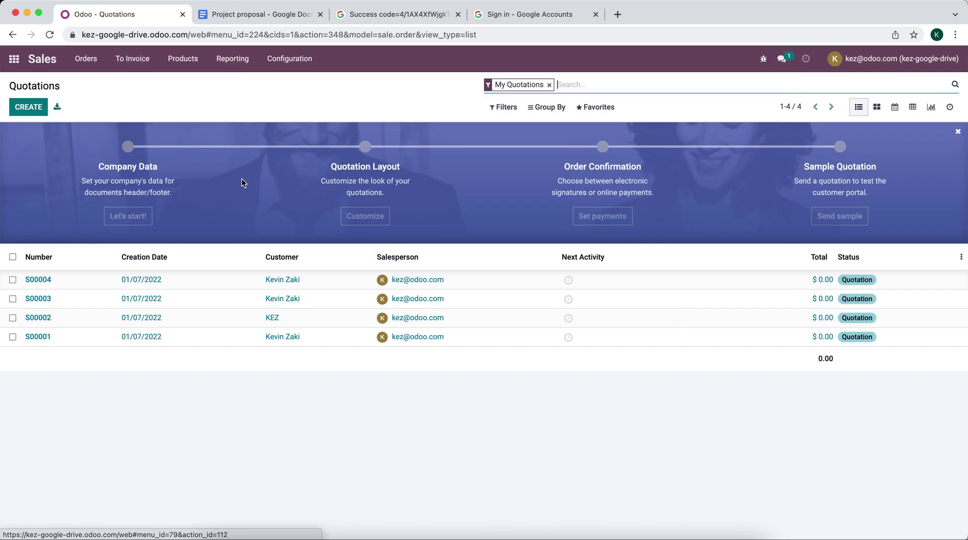
{"action": "left_click", "coordinate": [206, 286]}
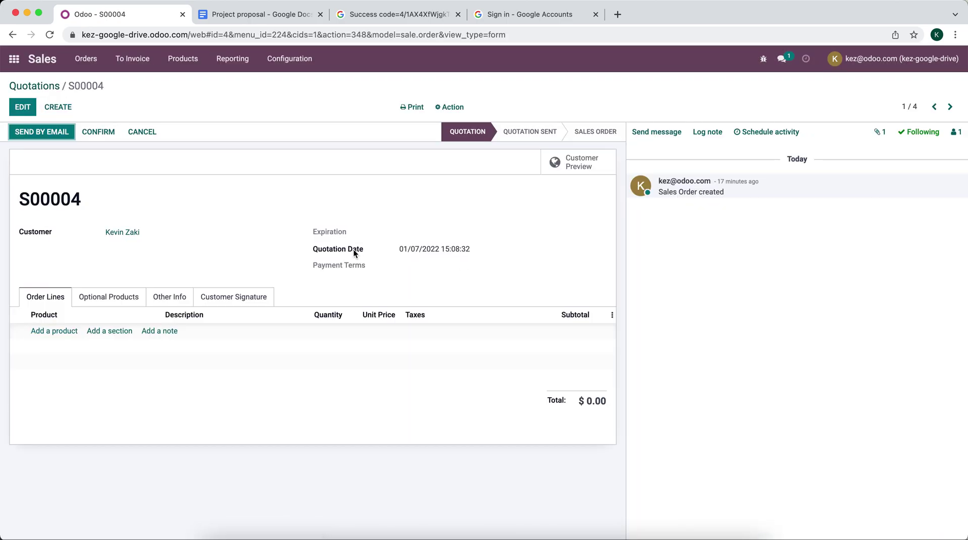
{"action": "mouse_move", "coordinate": [354, 251]}
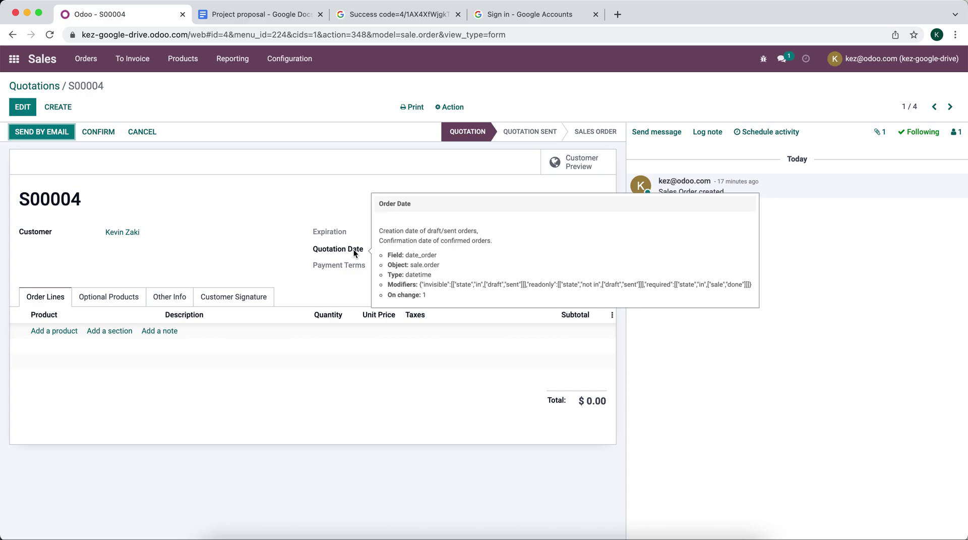
{"action": "left_click", "coordinate": [14, 59]}
Reopen the Proposals template, change order_date to date_order in the name pattern, and save
{"action": "left_click", "coordinate": [442, 260]}
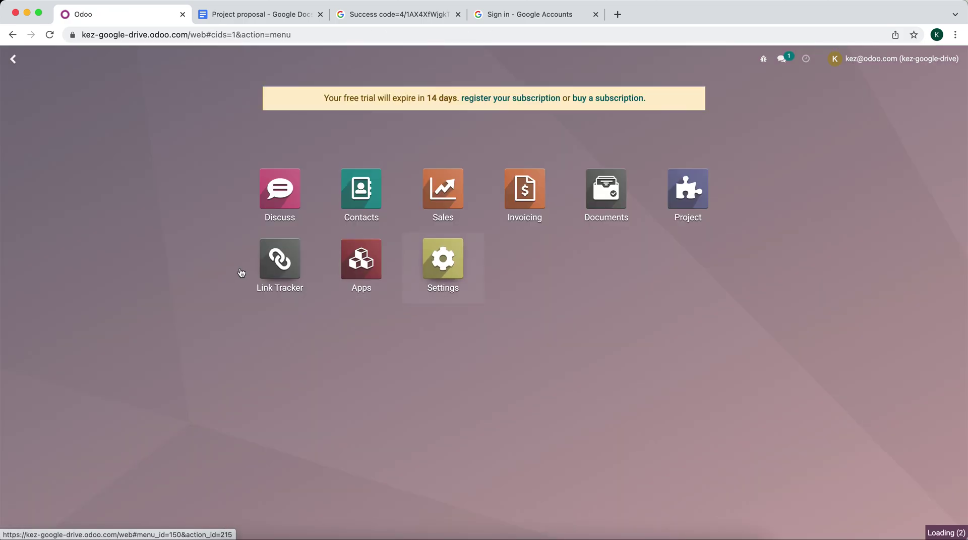
{"action": "scroll", "coordinate": [240, 269], "scroll_direction": "down", "scroll_amount": 15}
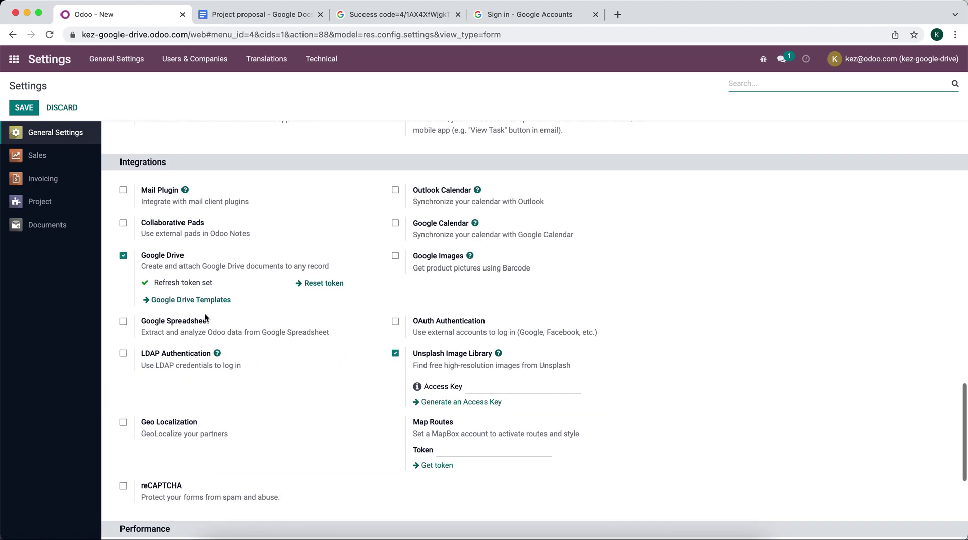
{"action": "left_click", "coordinate": [214, 305]}
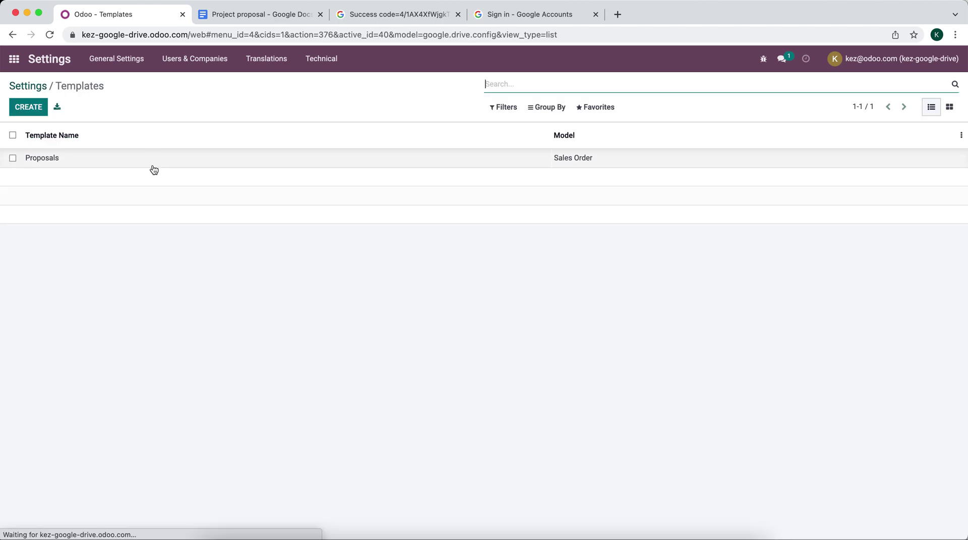
{"action": "left_click", "coordinate": [150, 163]}
{"action": "left_click", "coordinate": [161, 286]}
{"action": "double_click", "coordinate": [119, 302]}
{"action": "type", "text": "date_order"}
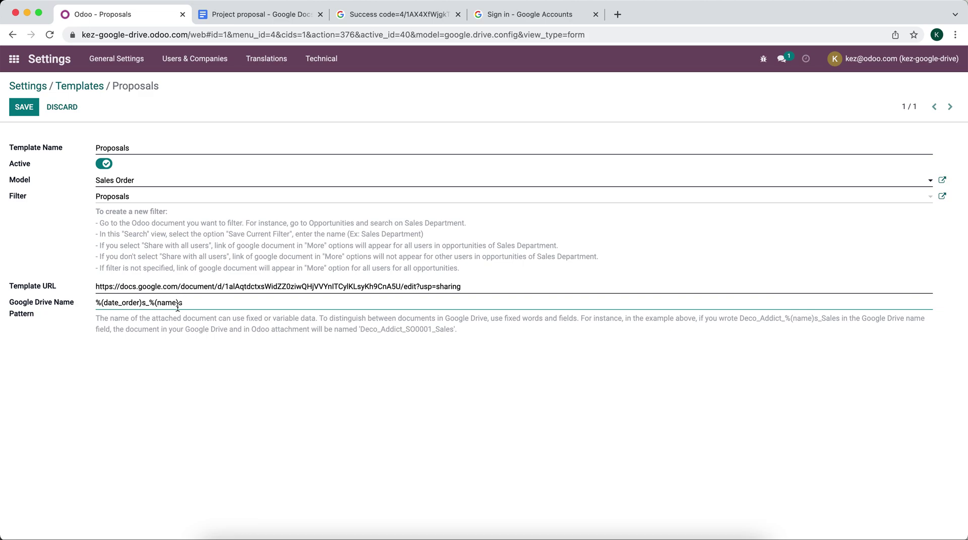
{"action": "left_click", "coordinate": [23, 106]}
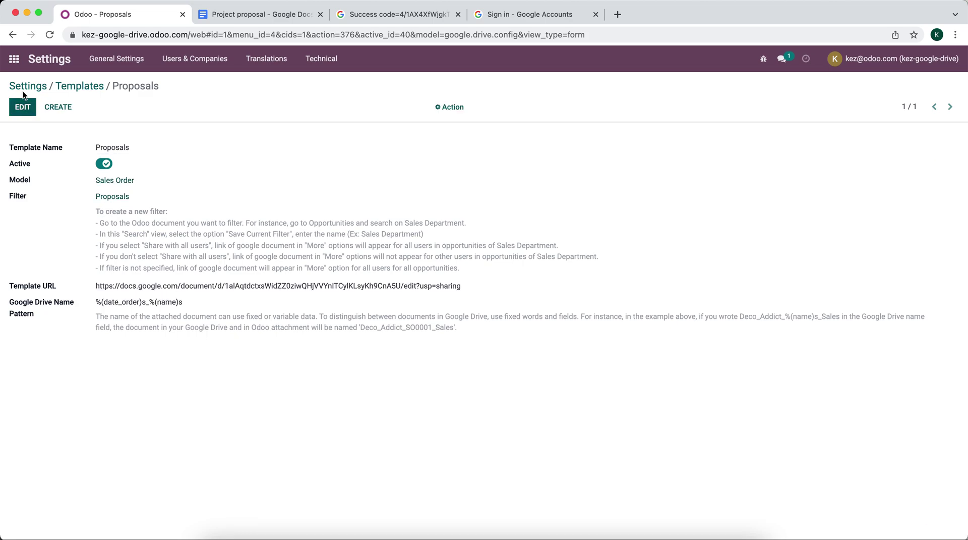
{"action": "left_click", "coordinate": [11, 60]}
Open the Sales app and look over the saved favorite searches
{"action": "left_click", "coordinate": [436, 195]}
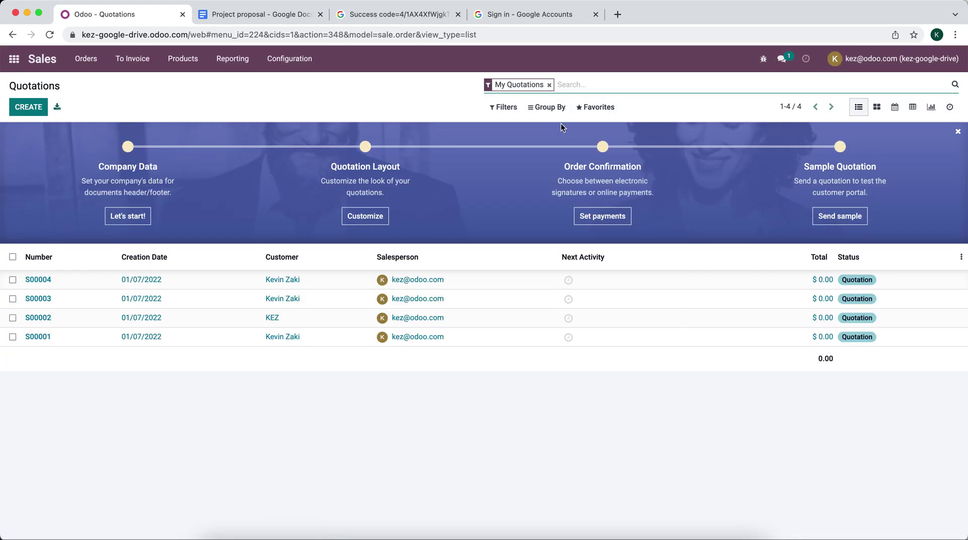
{"action": "left_click", "coordinate": [591, 107]}
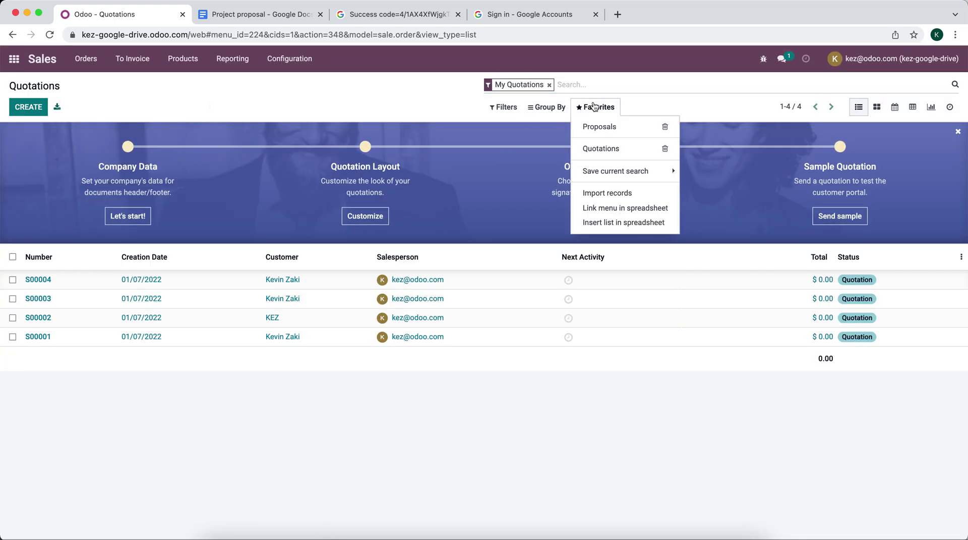
{"action": "left_click", "coordinate": [295, 98]}
Create a new quotation with a customer, leave Tags empty, and save it
{"action": "left_click", "coordinate": [28, 107]}
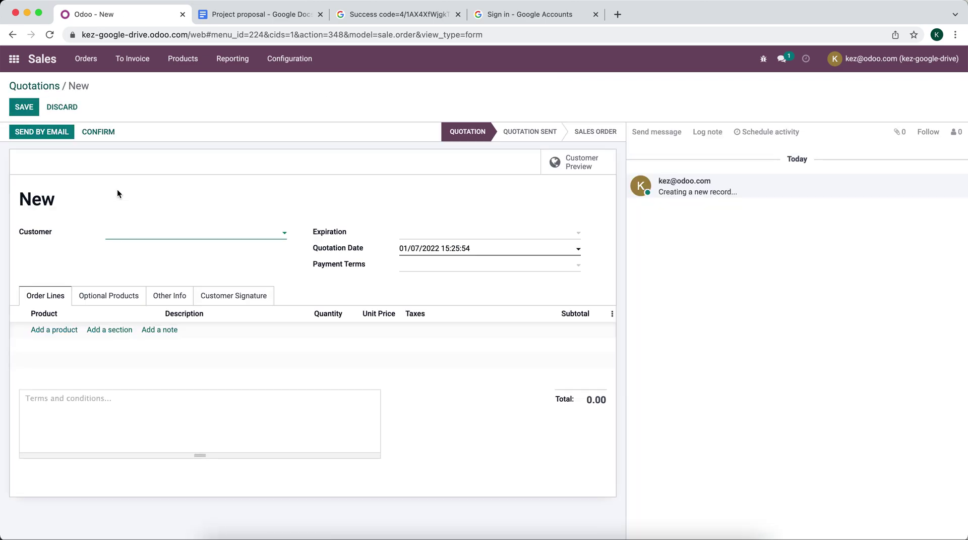
{"action": "left_click", "coordinate": [140, 235]}
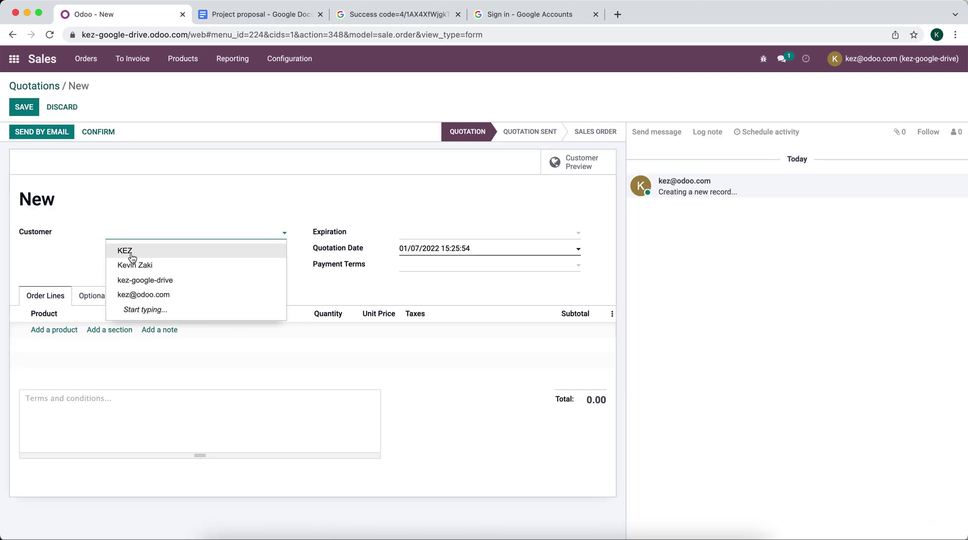
{"action": "left_click", "coordinate": [153, 264]}
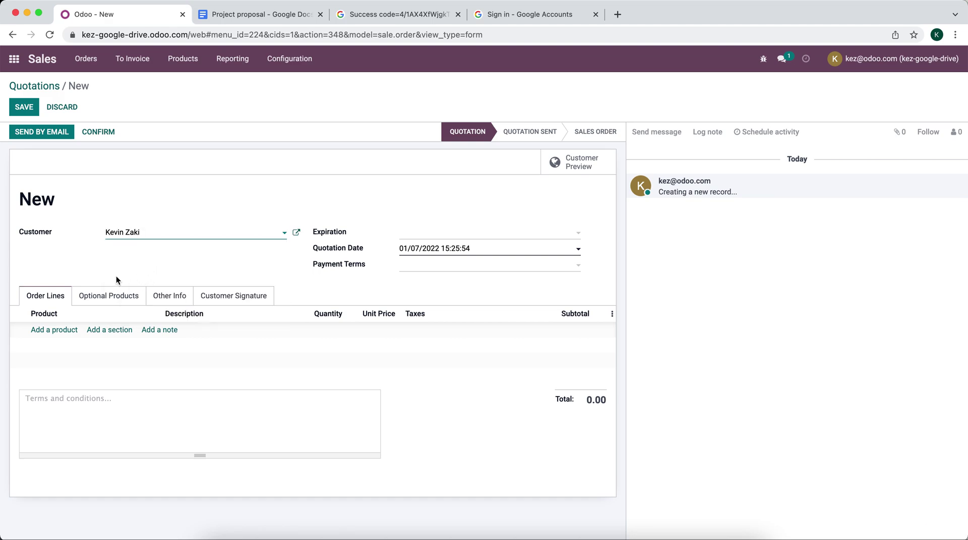
{"action": "left_click", "coordinate": [173, 298]}
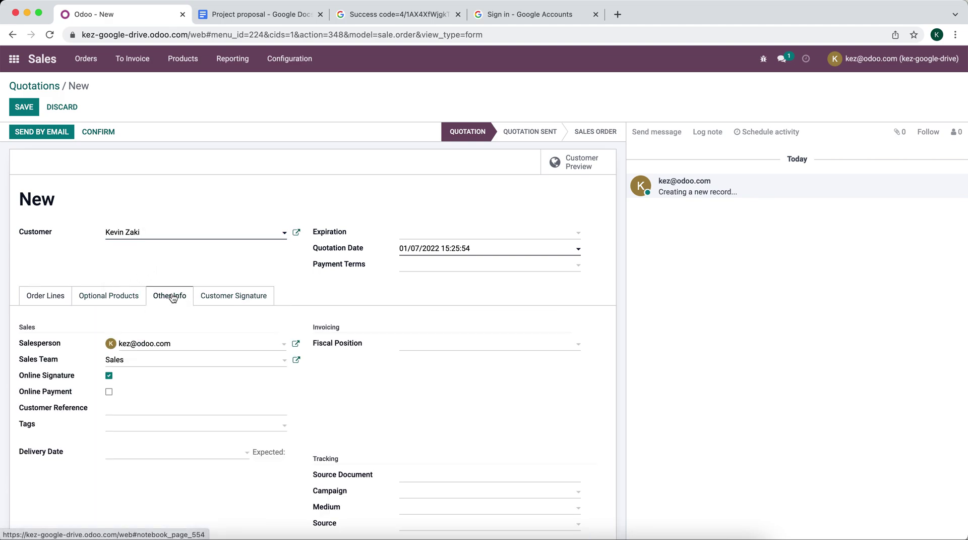
{"action": "left_click", "coordinate": [142, 426]}
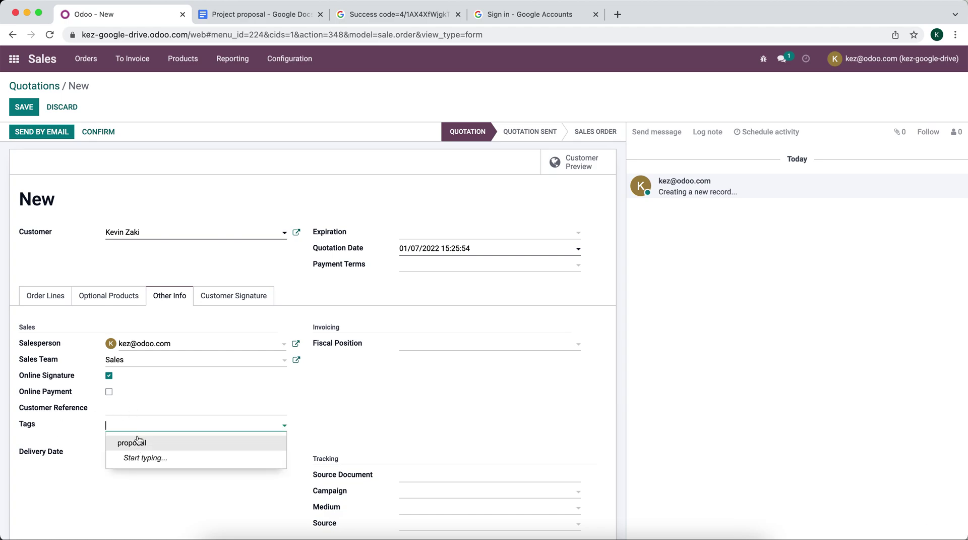
{"action": "left_click", "coordinate": [304, 399]}
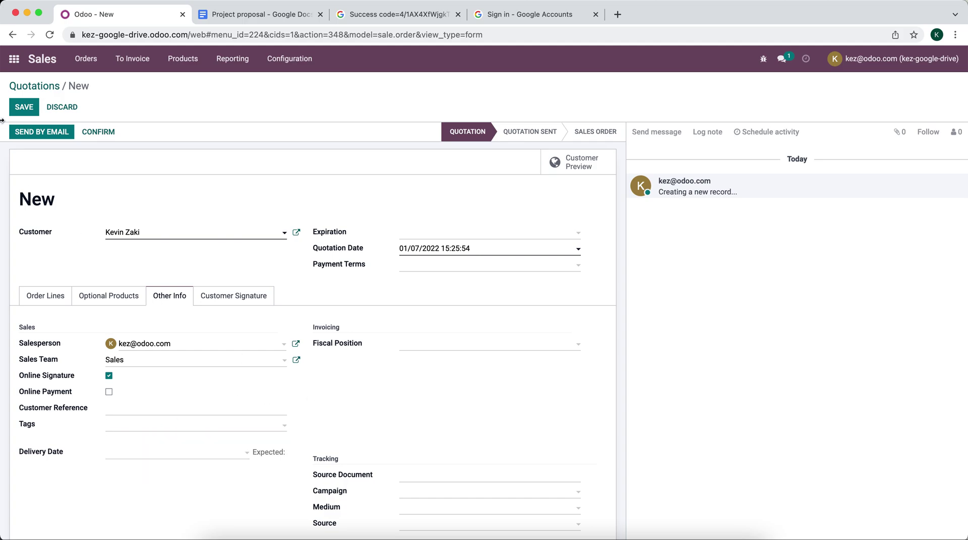
{"action": "left_click", "coordinate": [20, 108]}
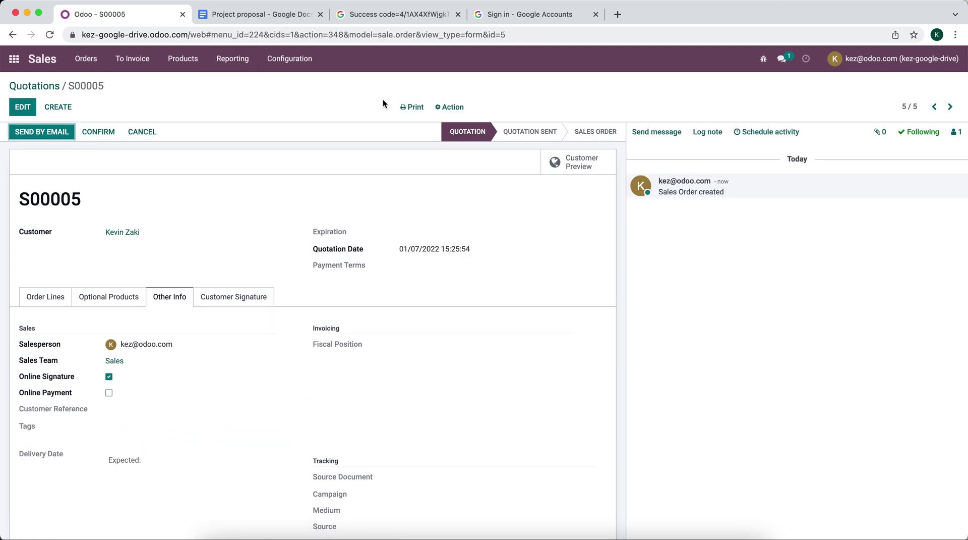
Add the 'proposal' tag to quotation S00005 and save it
{"action": "left_click", "coordinate": [457, 107]}
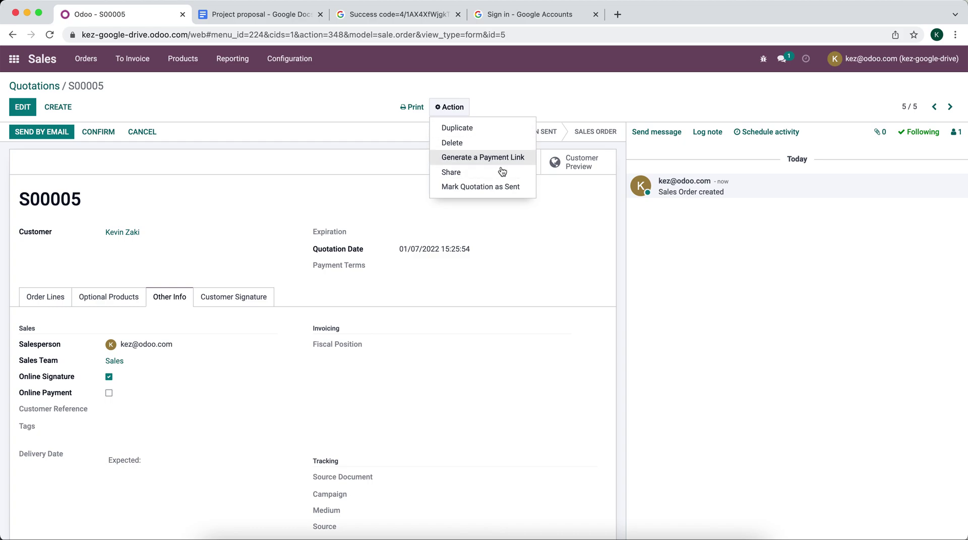
{"action": "left_click", "coordinate": [170, 160]}
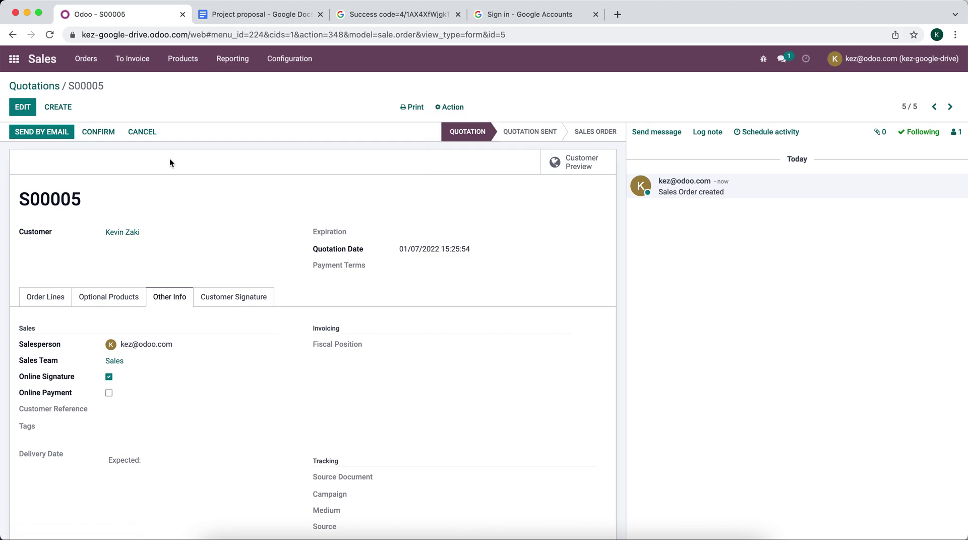
{"action": "left_click", "coordinate": [23, 107]}
{"action": "left_click", "coordinate": [141, 425]}
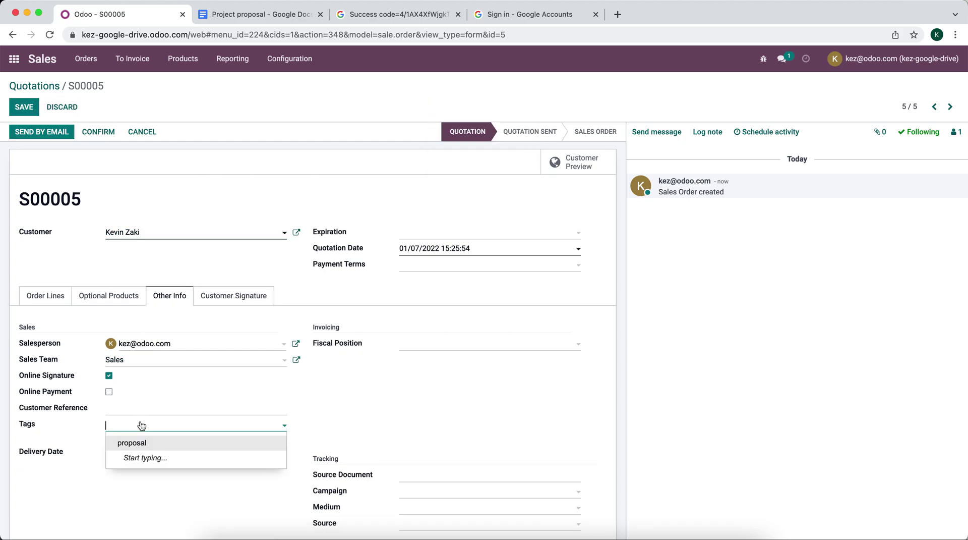
{"action": "left_click", "coordinate": [141, 442]}
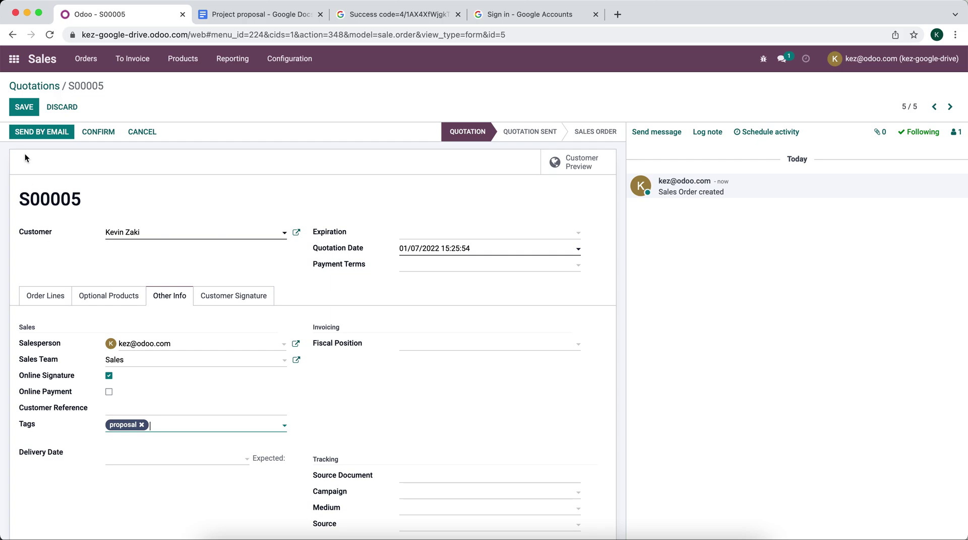
{"action": "left_click", "coordinate": [23, 108]}
Check the quotation's Action menu for the new Proposals entry
{"action": "left_click", "coordinate": [457, 107]}
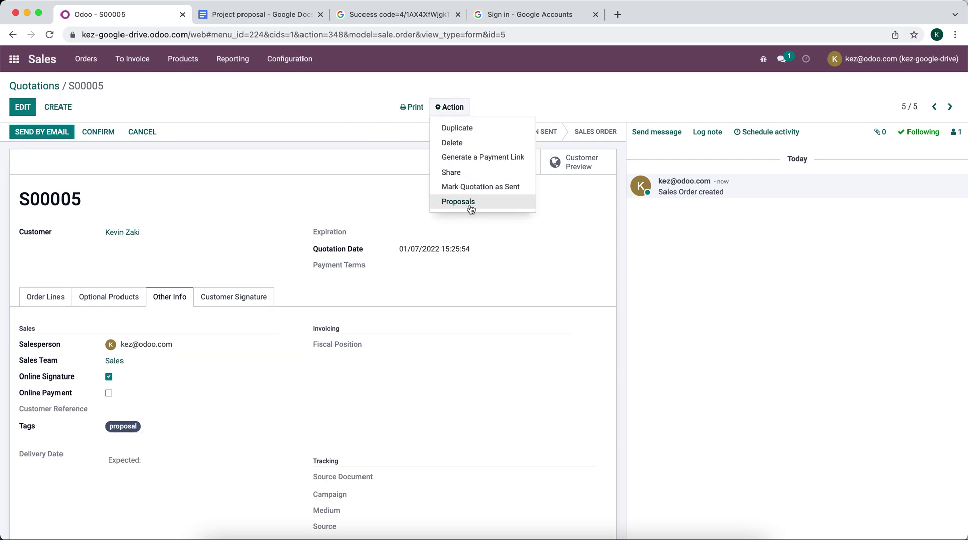
{"action": "left_click", "coordinate": [475, 246]}
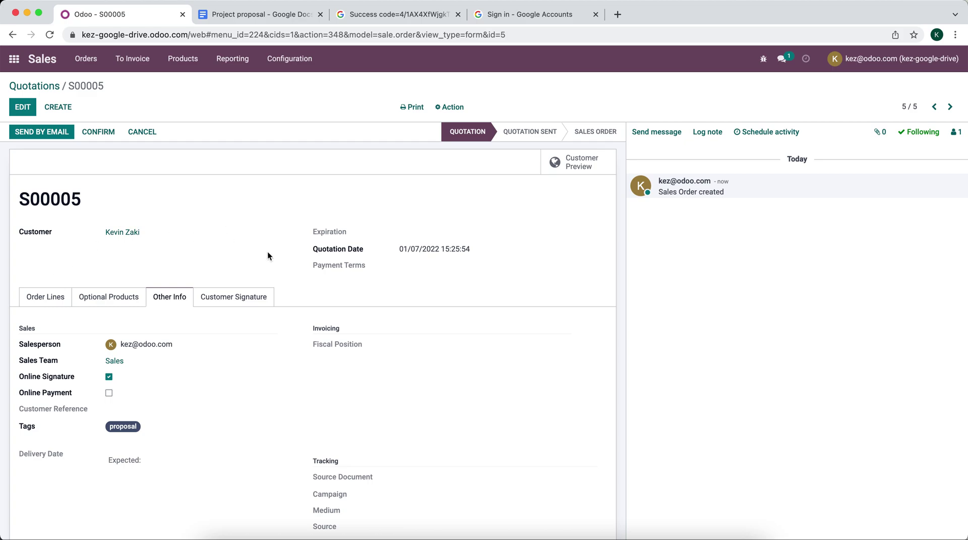
{"action": "left_click", "coordinate": [45, 296]}
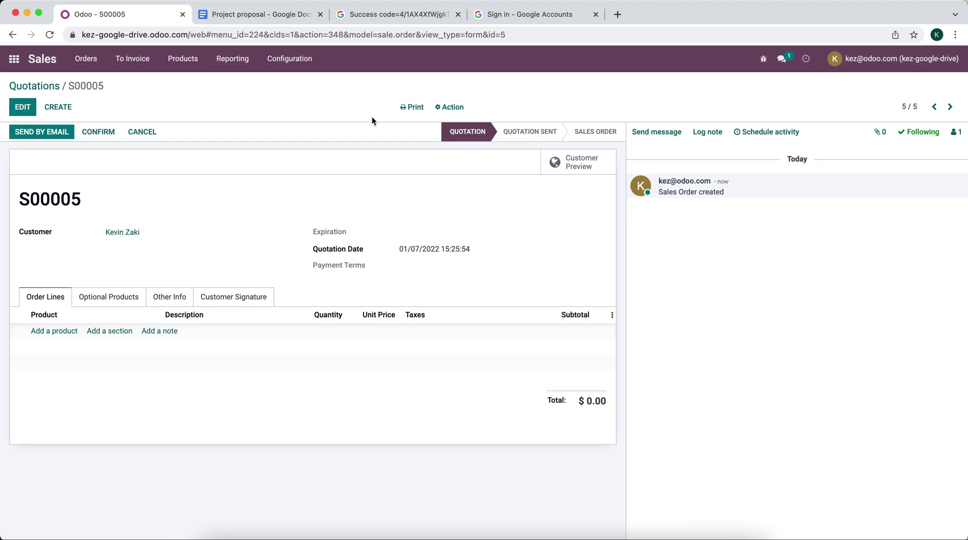
{"action": "left_click", "coordinate": [450, 107]}
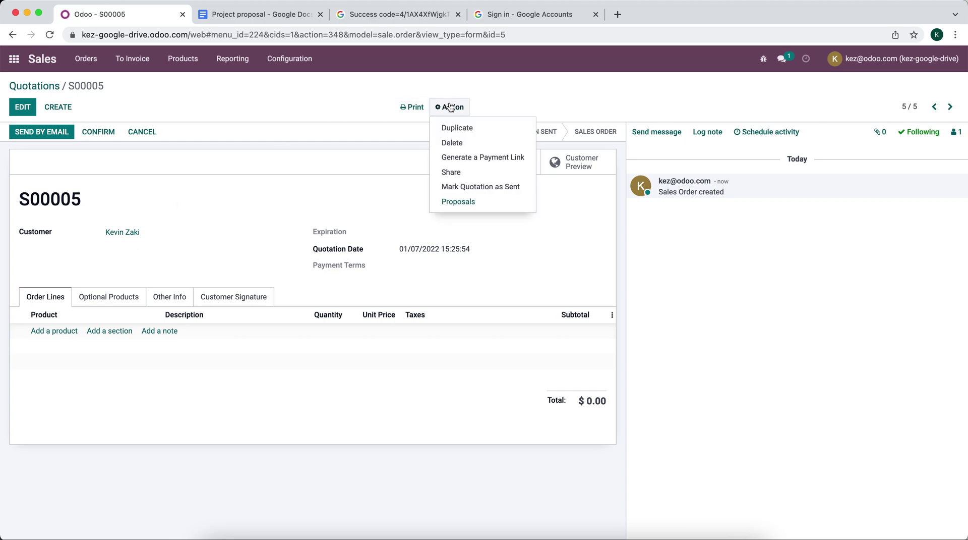
{"action": "left_click", "coordinate": [468, 202]}
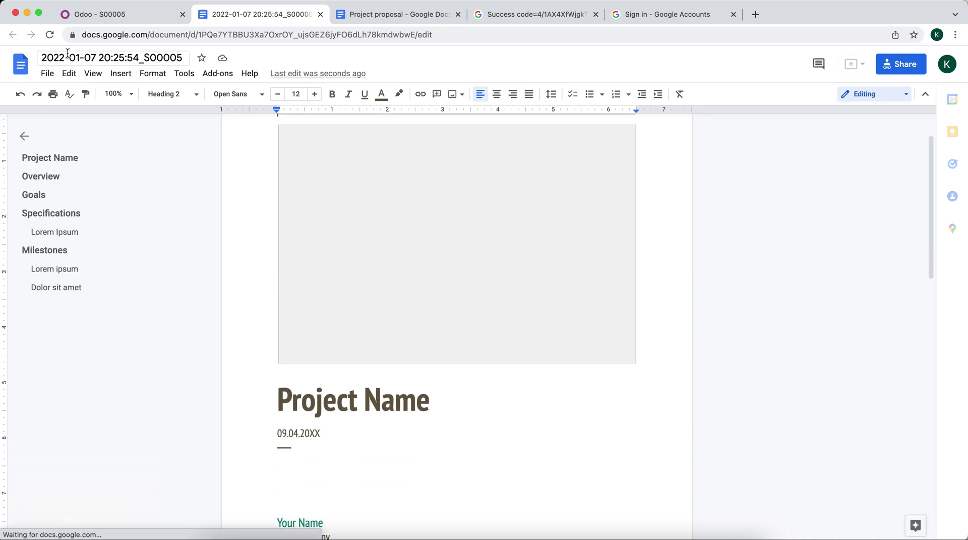
{"action": "left_click", "coordinate": [138, 15]}
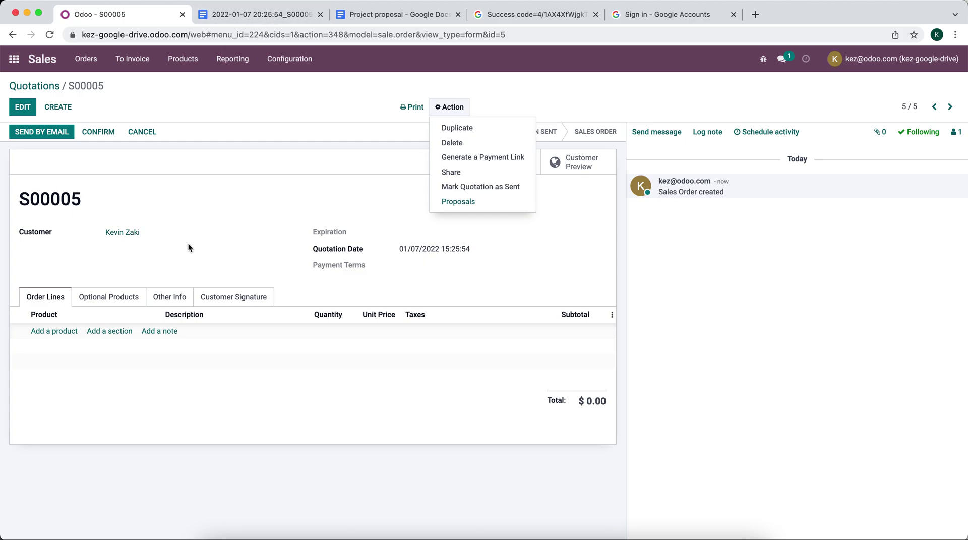
{"action": "left_click", "coordinate": [246, 238]}
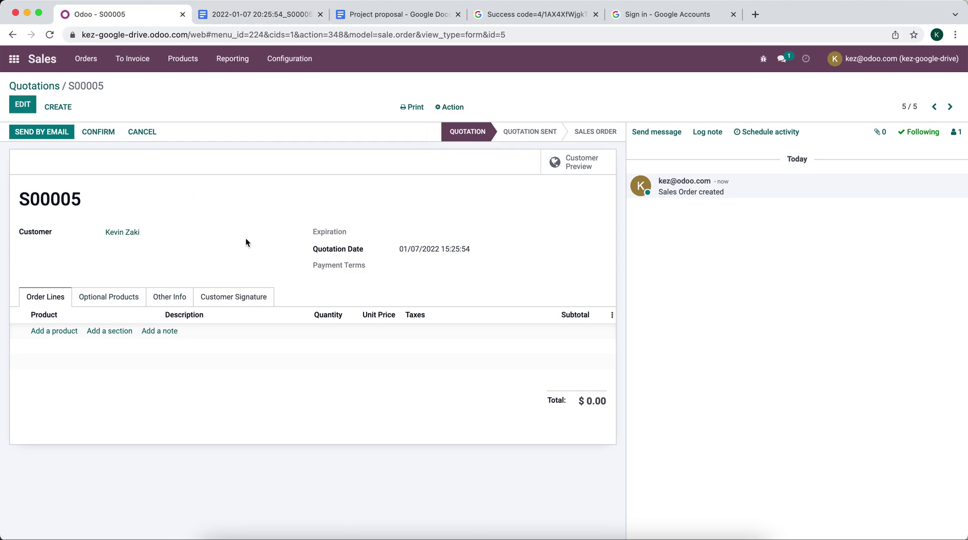
{"action": "left_click", "coordinate": [270, 14]}
Replace the 'Project Name' heading with 'New Sales Order'
{"action": "scroll", "coordinate": [263, 236], "scroll_direction": "down", "scroll_amount": 2}
{"action": "triple_click", "coordinate": [351, 303]}
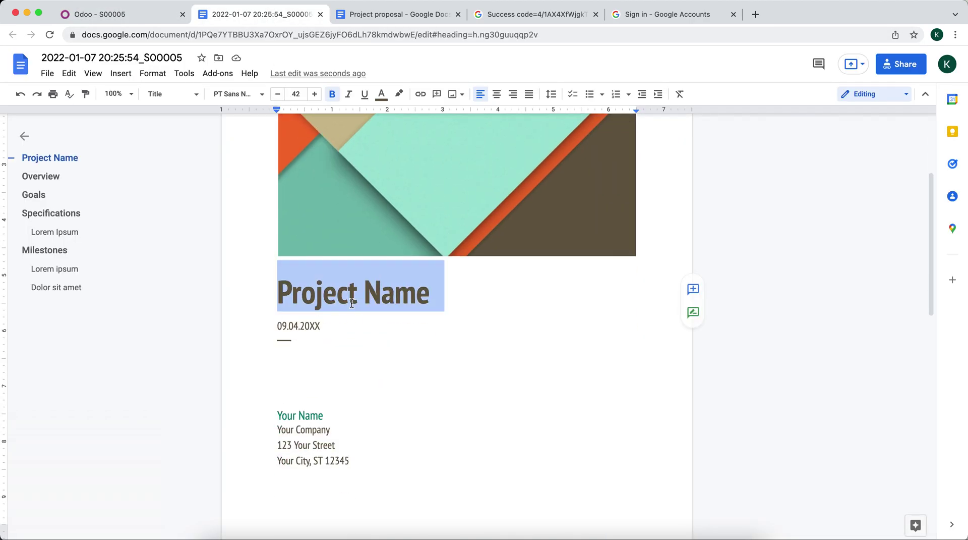
{"action": "type", "text": "New"}
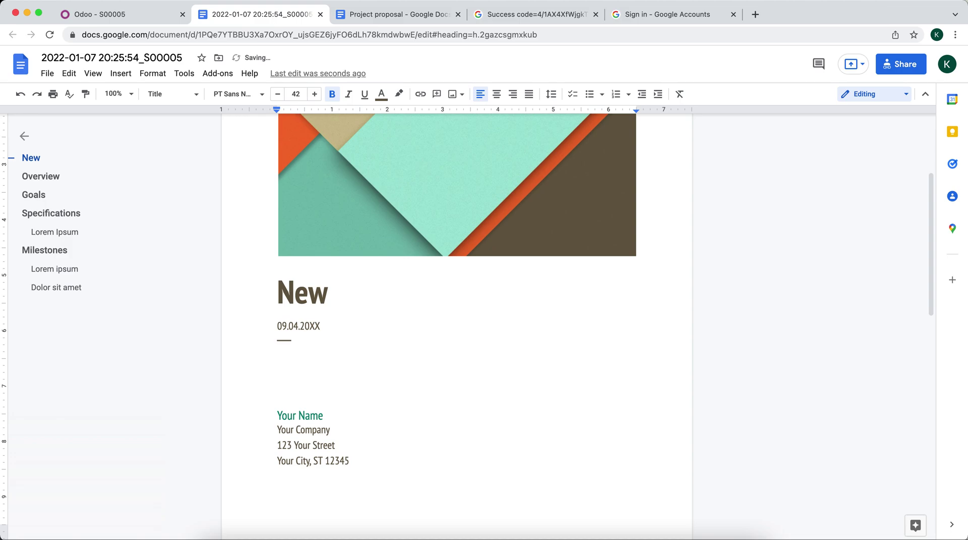
{"action": "type", "text": " Sales Order"}
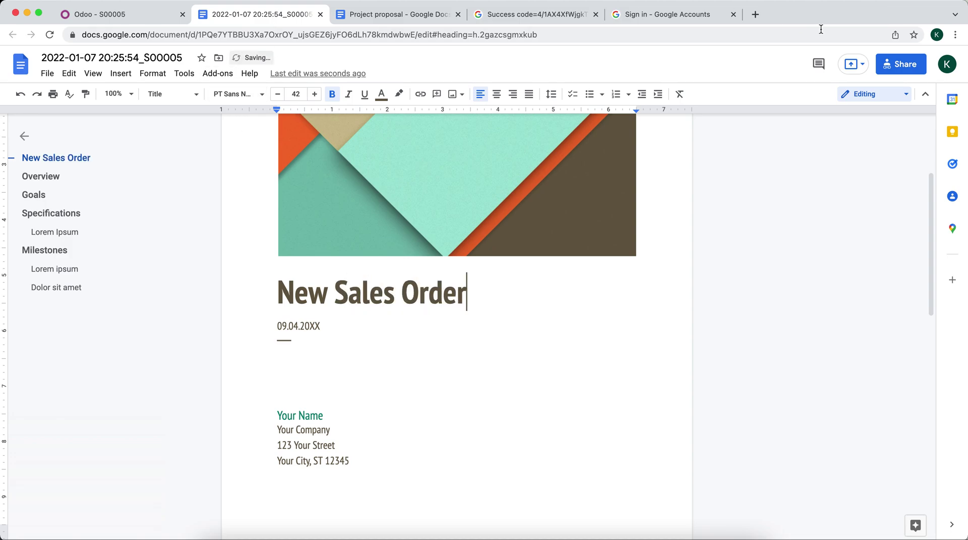
{"action": "left_click", "coordinate": [21, 64]}
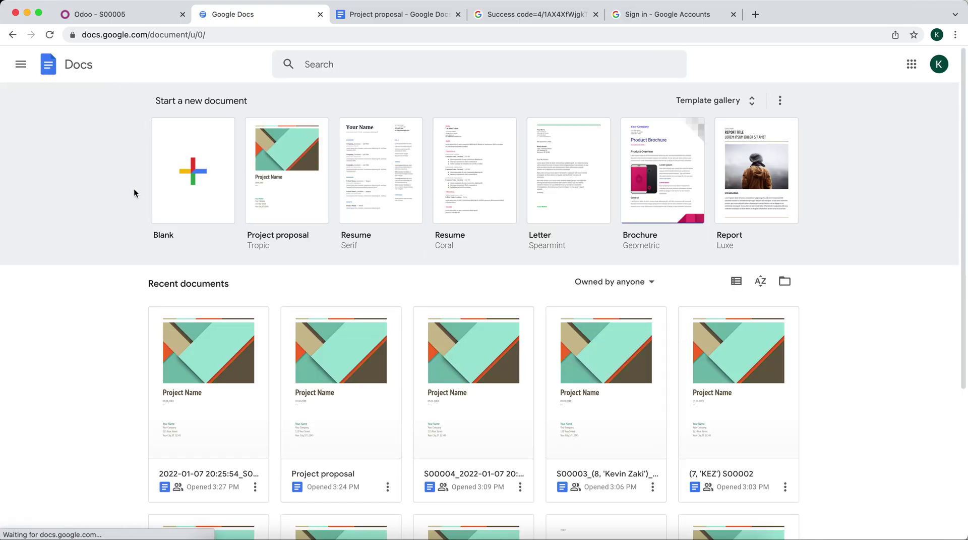
{"action": "scroll", "coordinate": [141, 280], "scroll_direction": "down", "scroll_amount": 2}
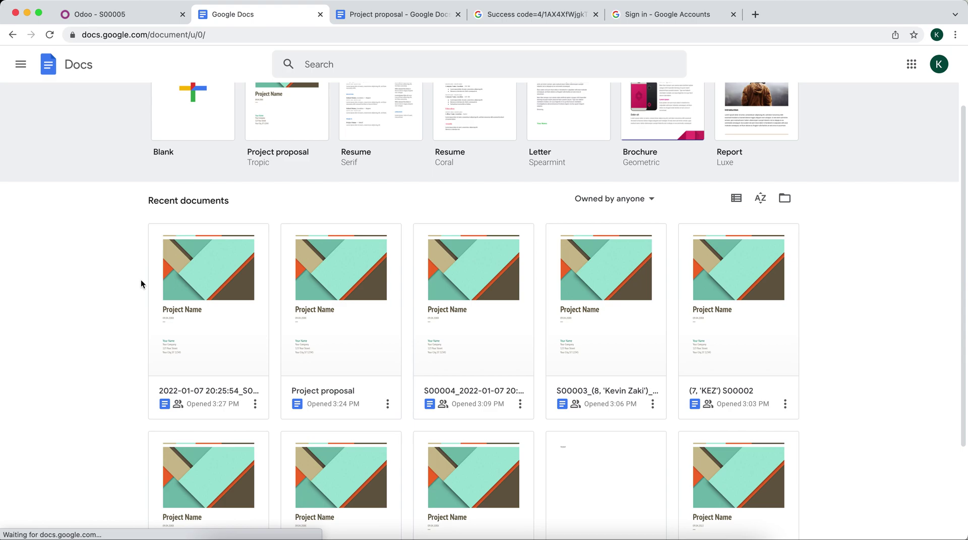
{"action": "scroll", "coordinate": [131, 256], "scroll_direction": "down", "scroll_amount": 3}
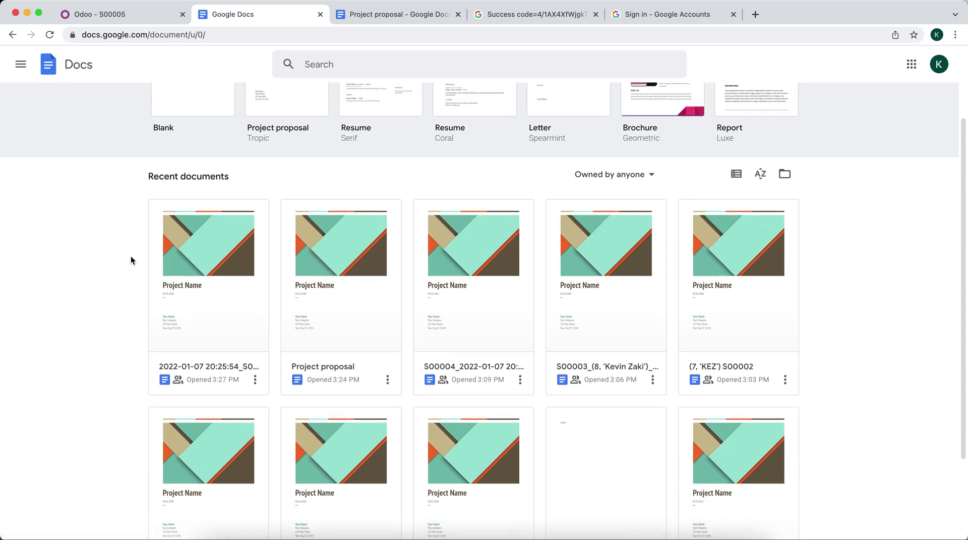
{"action": "left_click", "coordinate": [144, 13]}
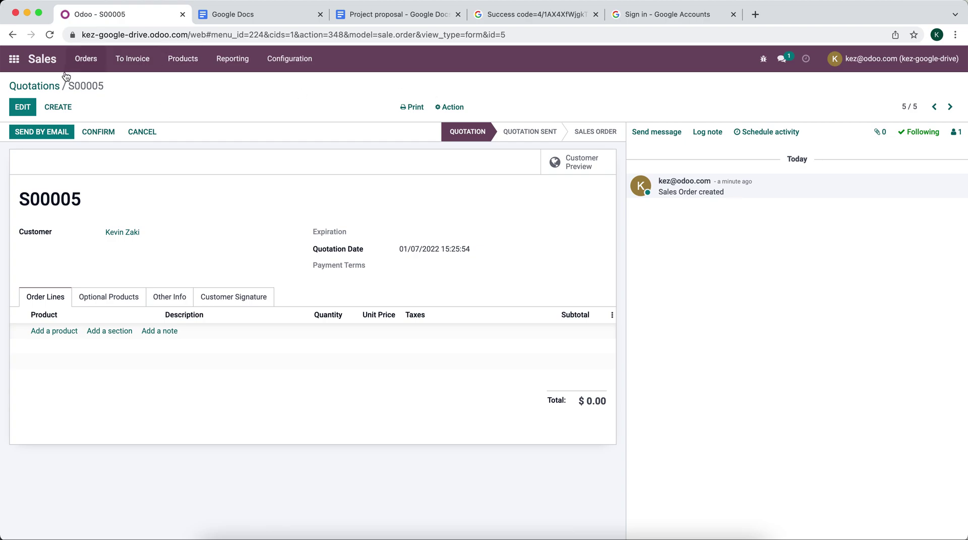
Reopen S00005 from the Quotations list and run Action > Proposals for its linked Google Doc
{"action": "left_click", "coordinate": [50, 86]}
{"action": "left_click", "coordinate": [203, 283]}
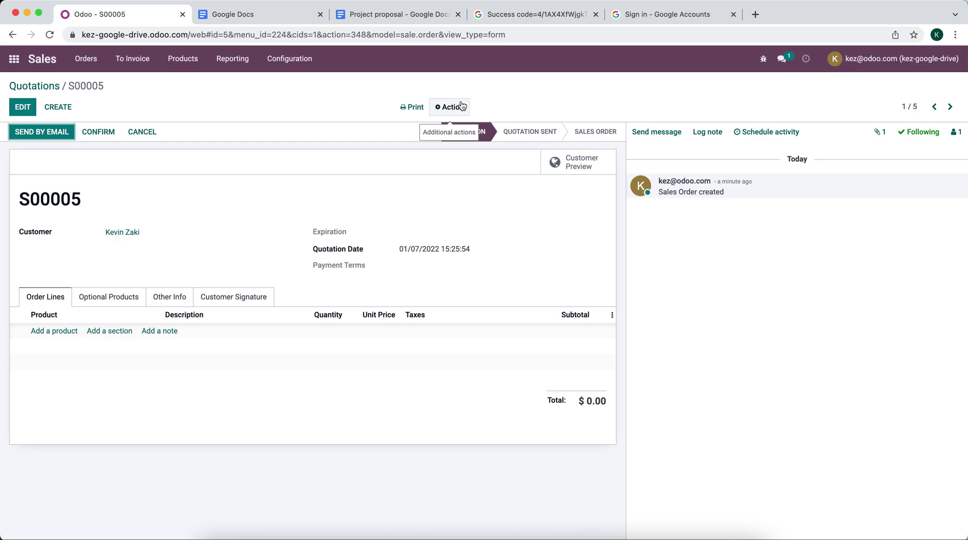
{"action": "left_click", "coordinate": [461, 106]}
{"action": "left_click", "coordinate": [461, 203]}
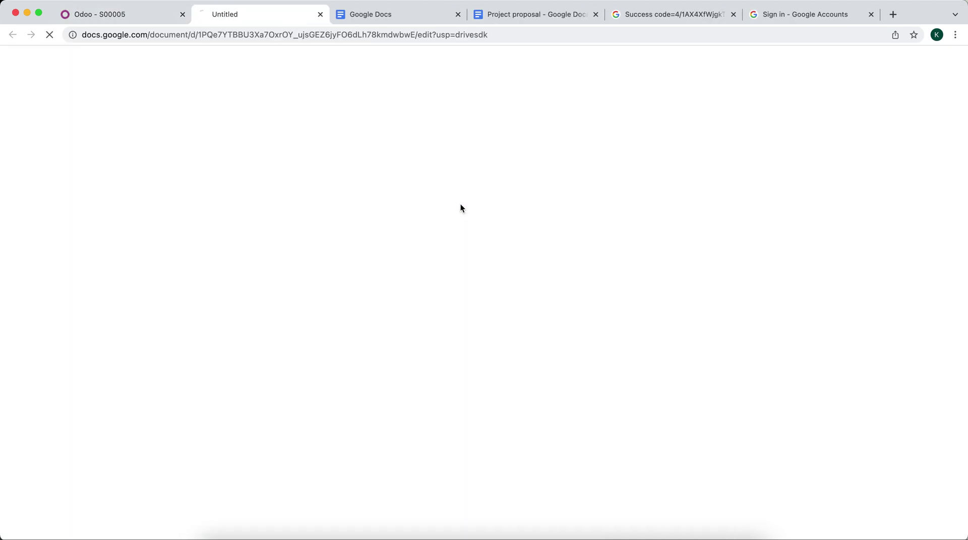